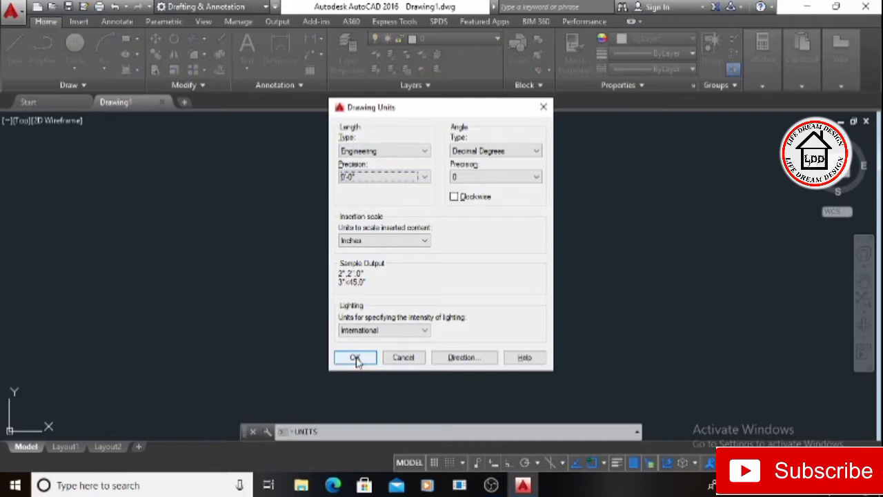
# Step: Accept the drawing units with Engineering length, 0'-0" precision and inches for inserted content
pyautogui.click(356, 360)
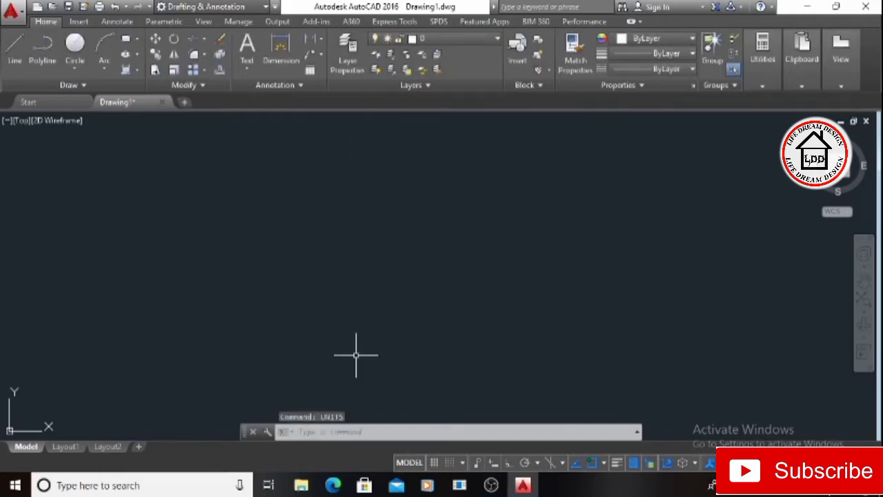
# Step: Set the Standard dimension style's primary units to Engineering with 0'-0" precision and make the style current
pyautogui.write('d')
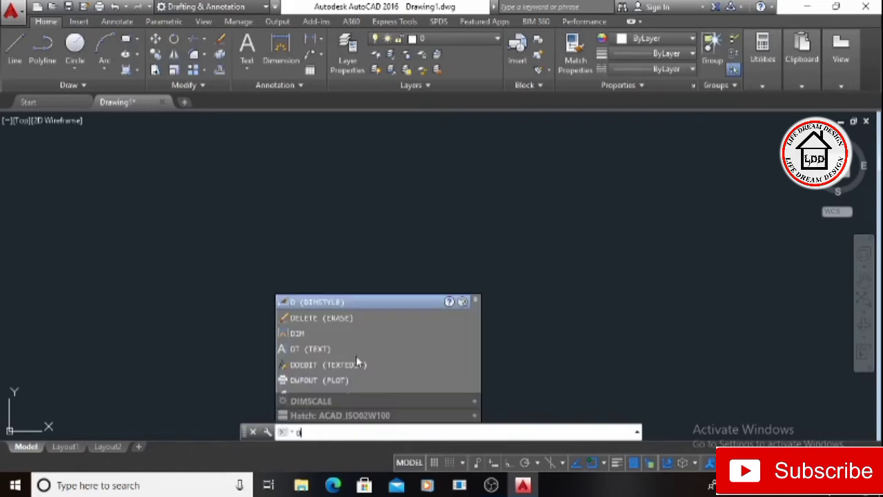
pyautogui.press('space')
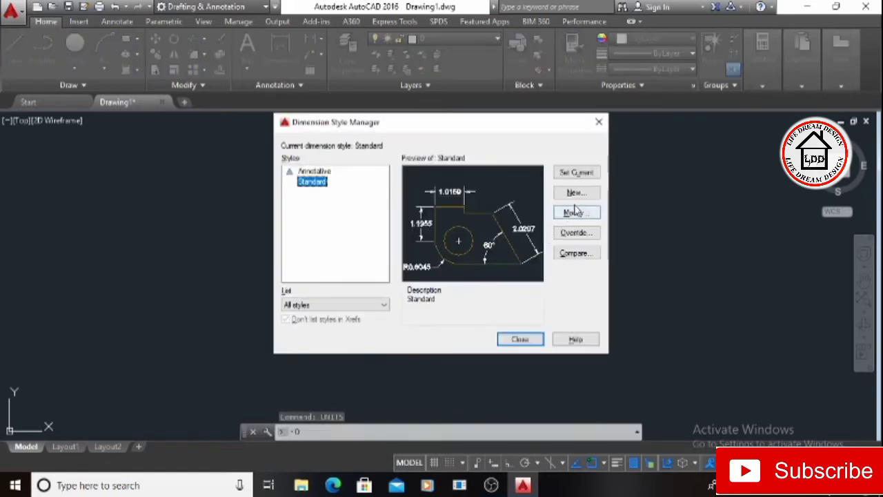
pyautogui.click(572, 214)
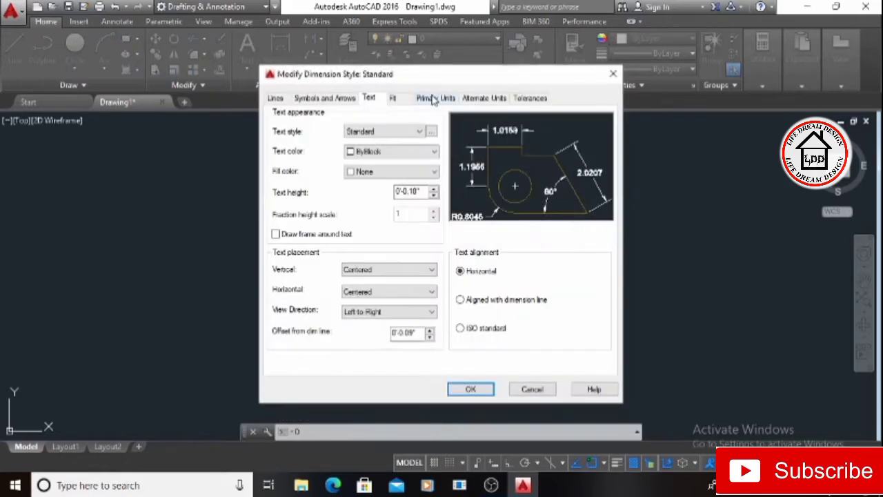
pyautogui.click(434, 99)
pyautogui.click(413, 126)
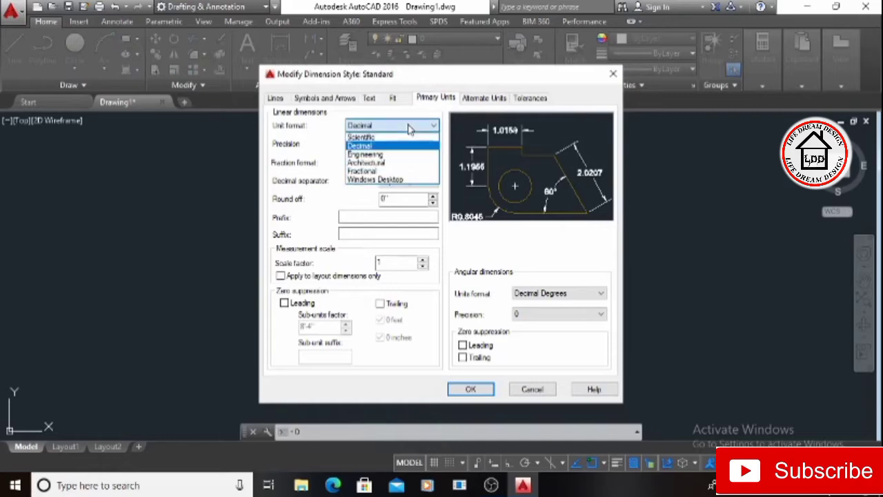
pyautogui.click(400, 155)
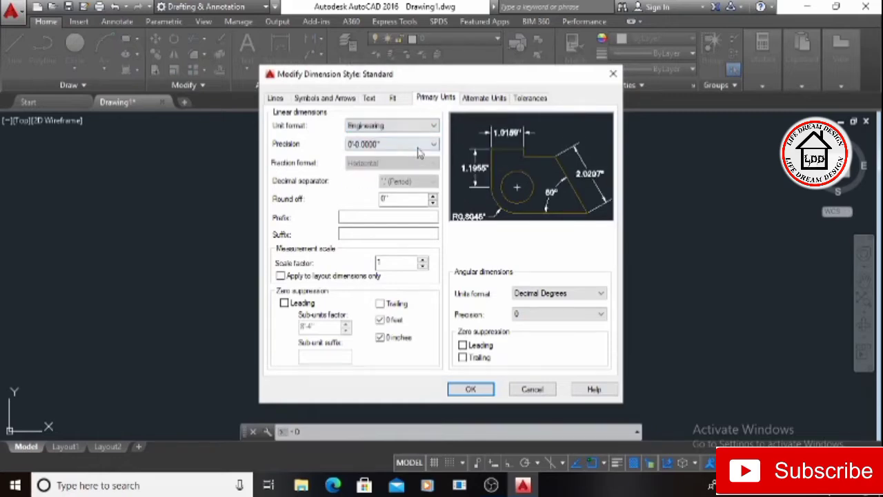
pyautogui.click(418, 145)
pyautogui.click(396, 153)
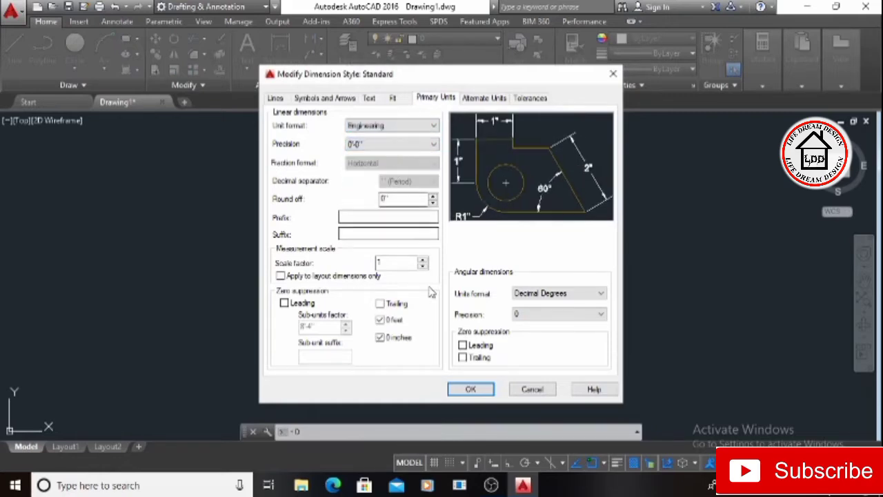
pyautogui.click(472, 390)
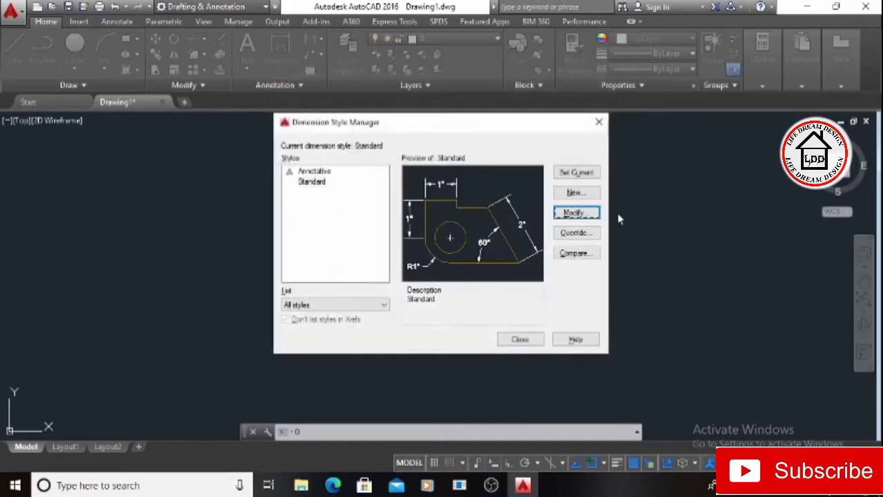
pyautogui.click(574, 172)
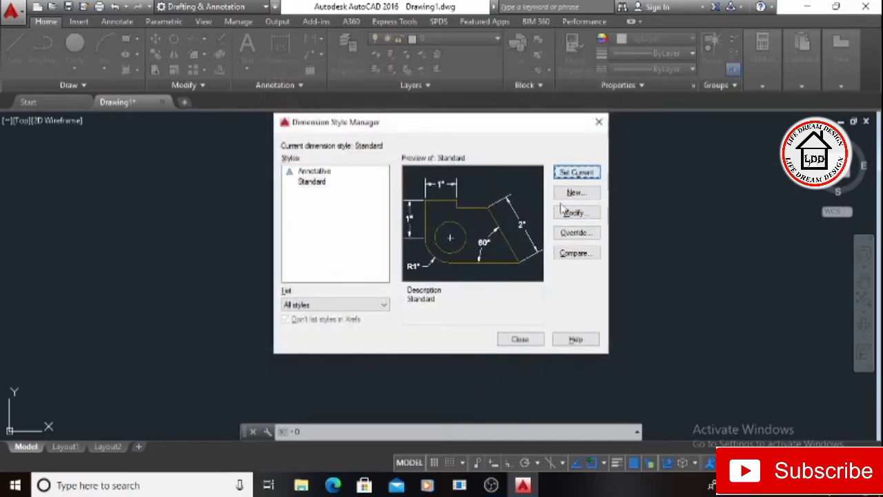
pyautogui.click(521, 342)
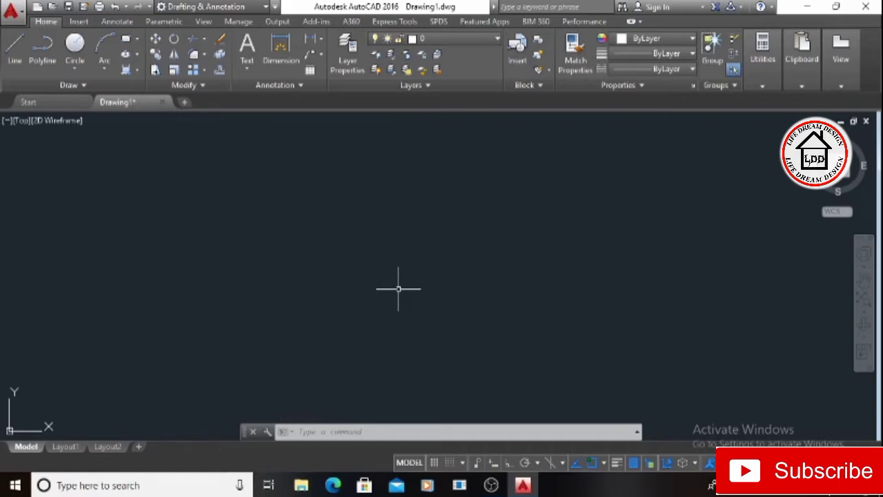
# Step: Set the model space limits with the lower left corner at 0',0' and the upper right corner at 30',30'
pyautogui.write('lim')
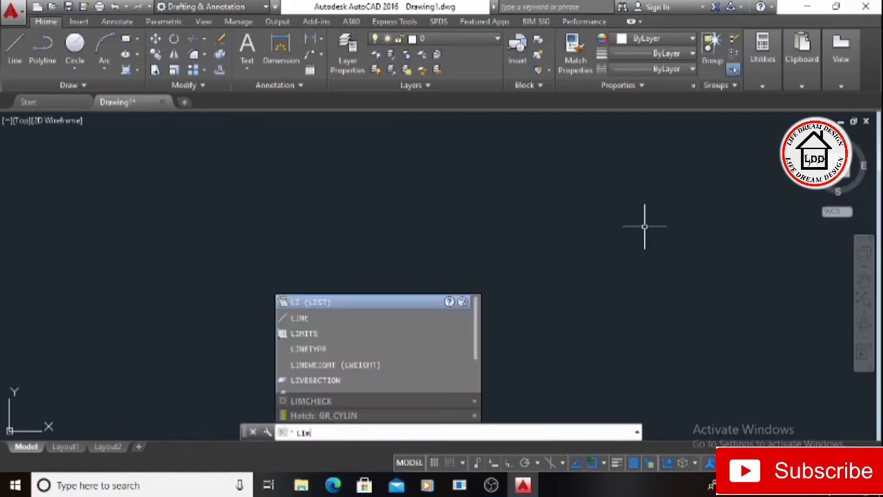
pyautogui.write('its')
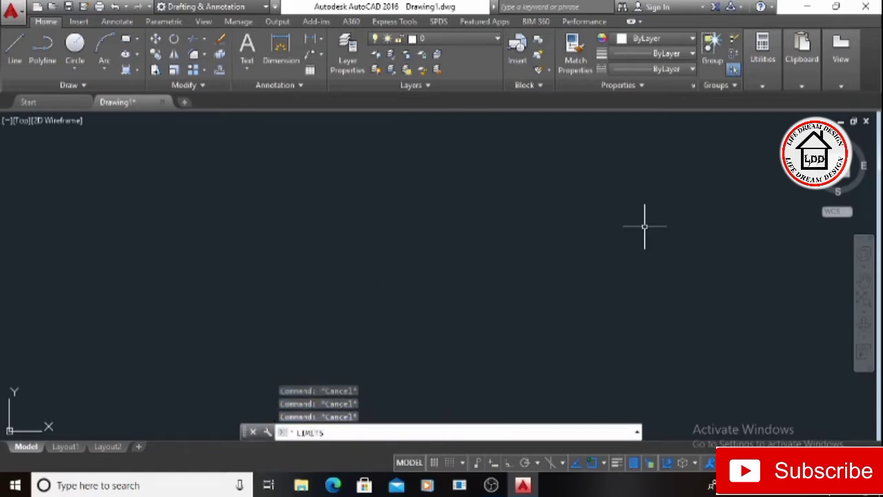
pyautogui.press('Return')
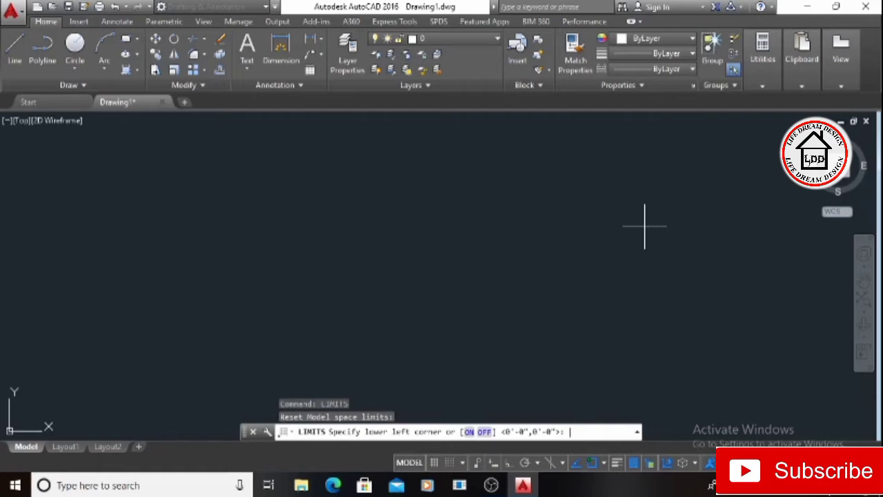
pyautogui.write("0',0'")
pyautogui.press('Return')
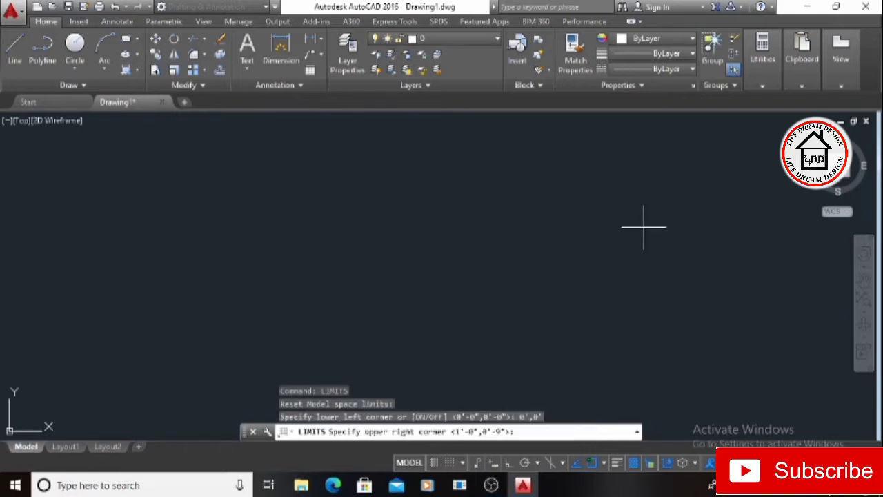
pyautogui.write("30',30'")
pyautogui.press('Return')
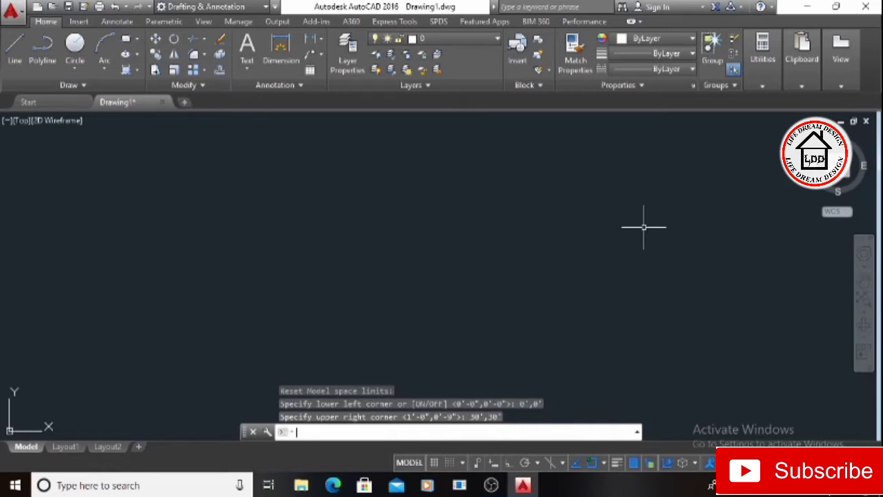
# Step: Zoom to all so the view covers the full drawing limits
pyautogui.write('z')
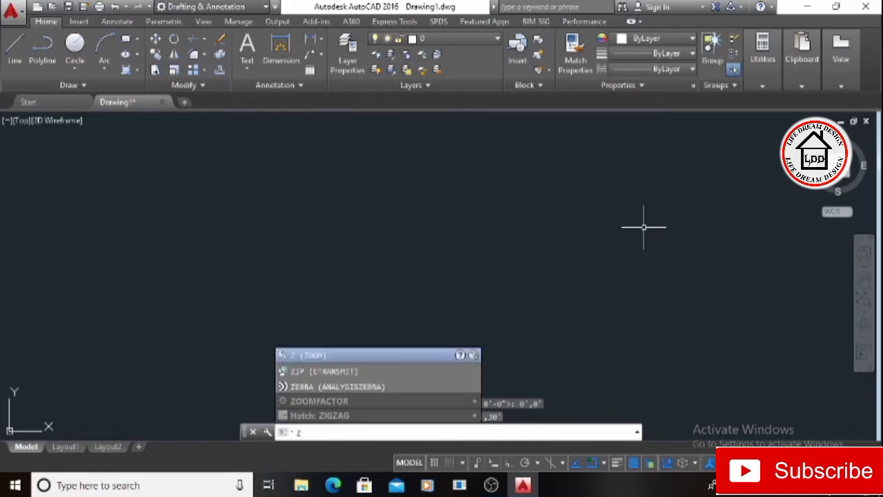
pyautogui.press('Return')
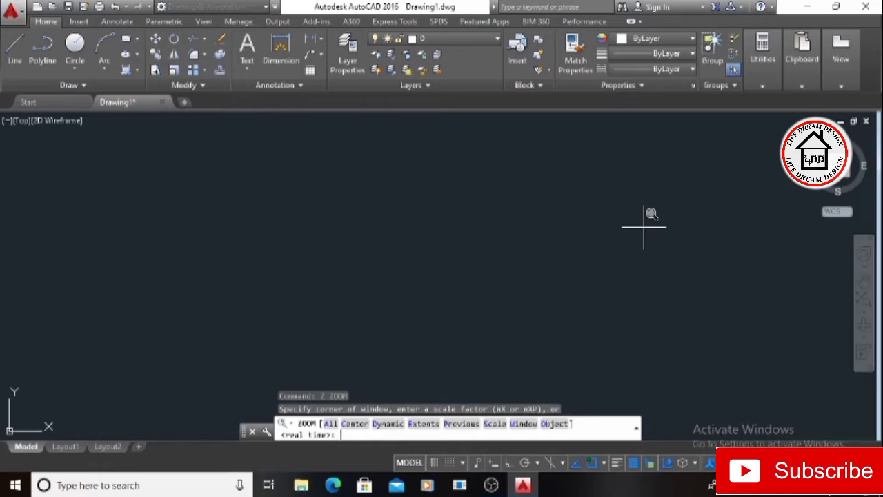
pyautogui.write('a')
pyautogui.press('Return')
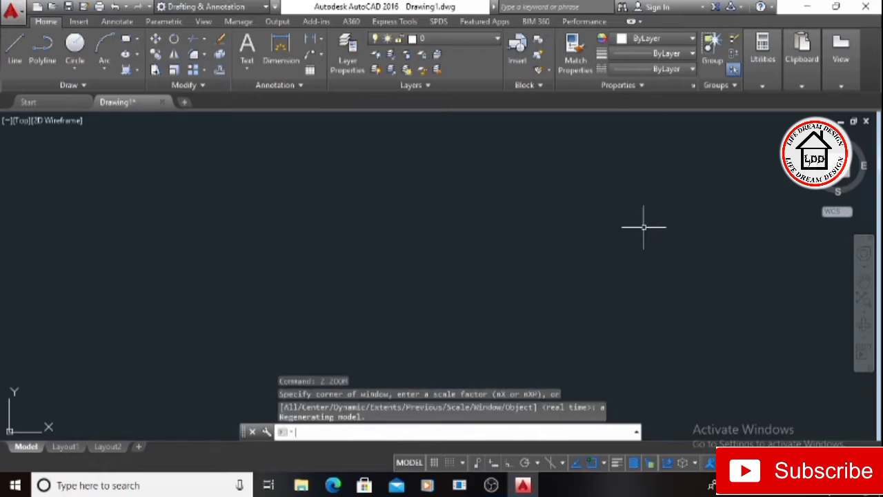
pyautogui.press('Escape')
pyautogui.press('Escape')
pyautogui.press('Escape')
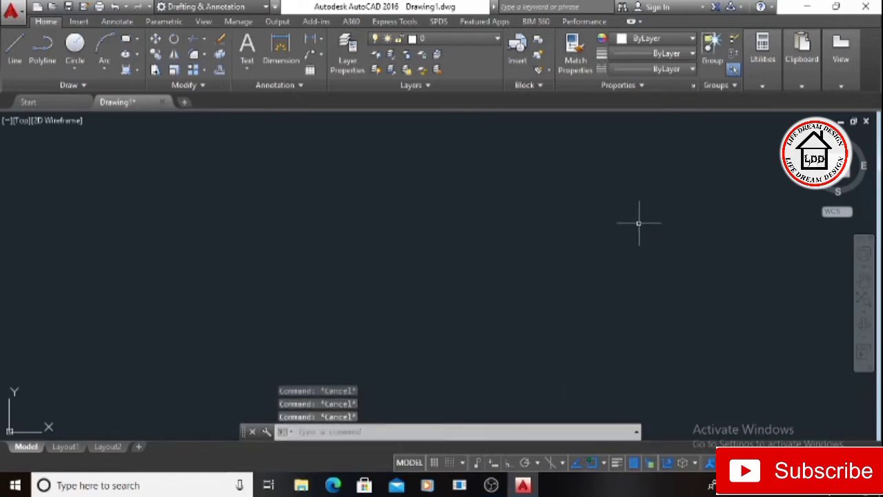
# Step: Draw a 20' horizontal line to the right with ortho mode on, as the top edge of the room outline
pyautogui.click(14, 49)
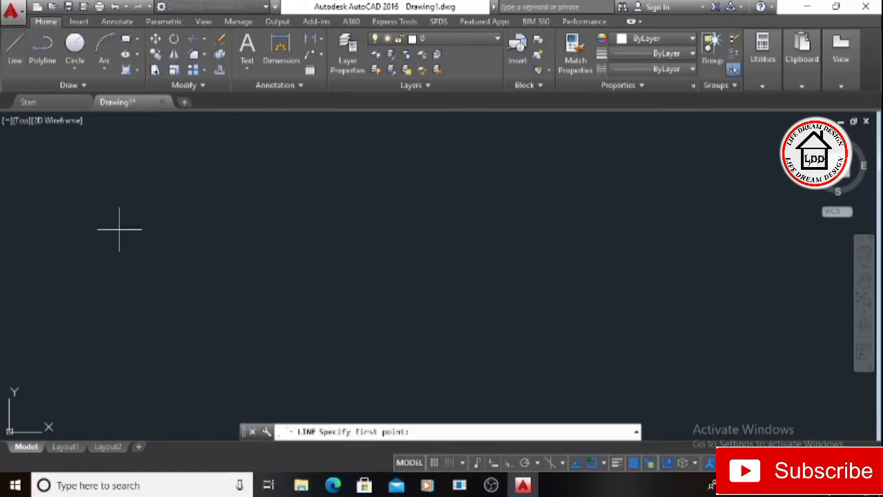
pyautogui.click(109, 170)
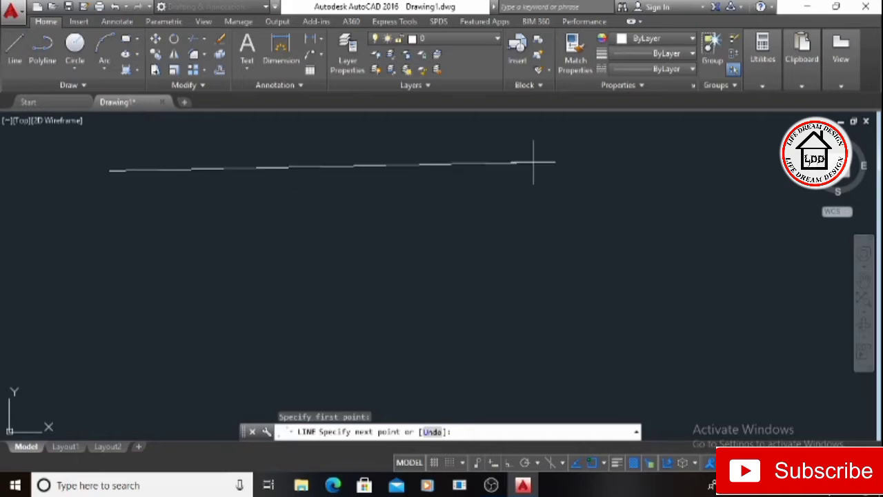
pyautogui.press('F8')
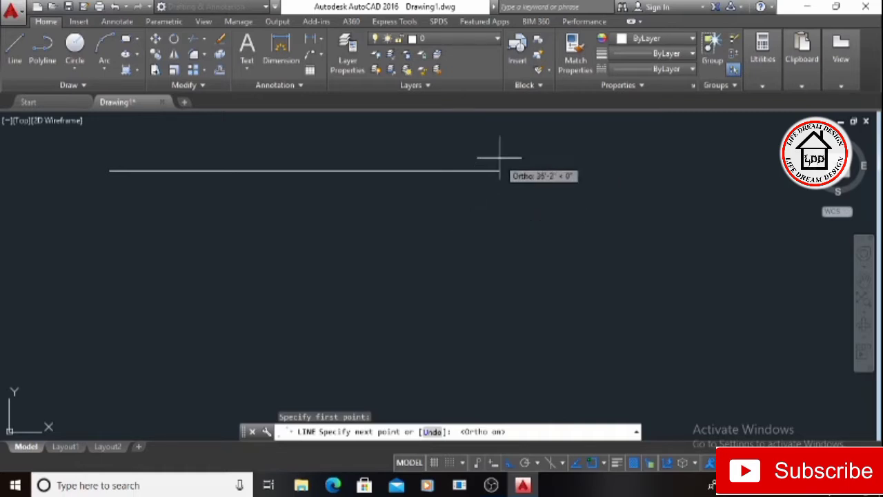
pyautogui.write('1')
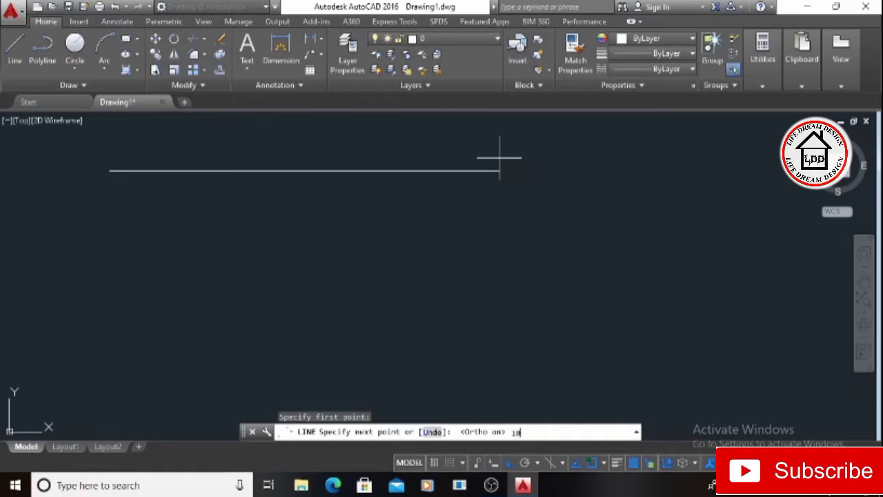
pyautogui.press('BackSpace')
pyautogui.write("20'")
pyautogui.press('Return')
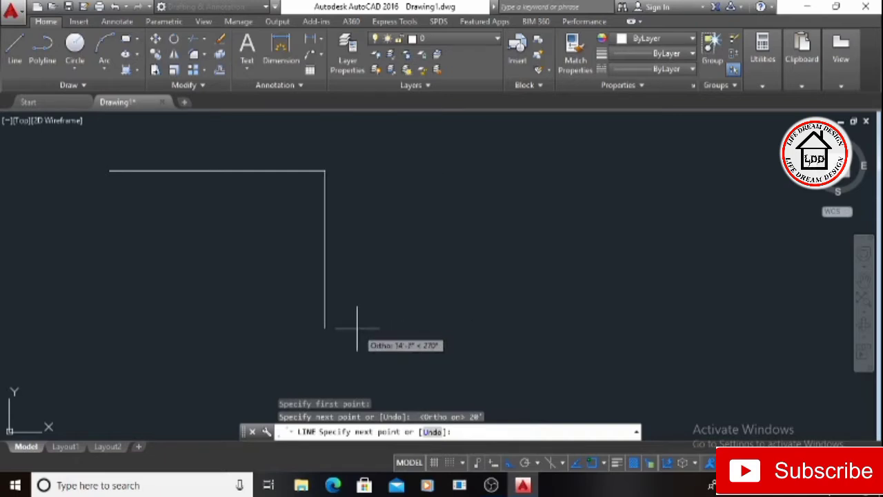
# Step: Continue the line 15' down and 20' left, and close the rectangle at its starting corner
pyautogui.write('15')
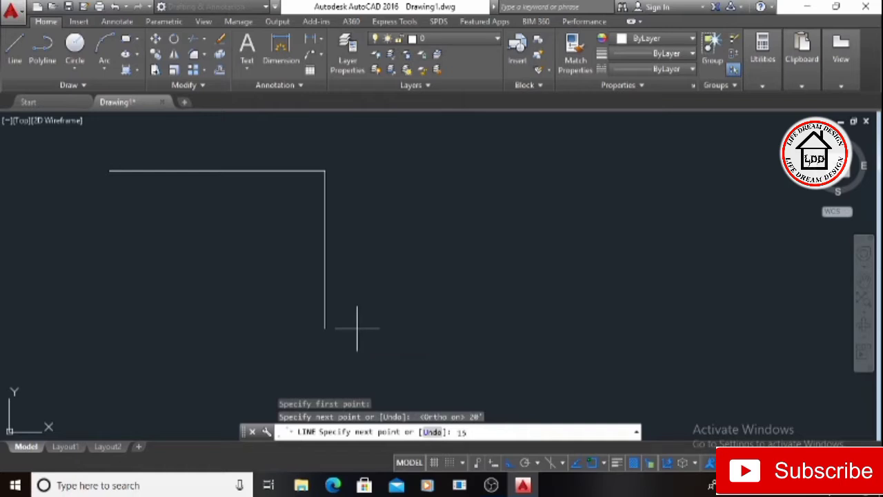
pyautogui.write("'")
pyautogui.press('Return')
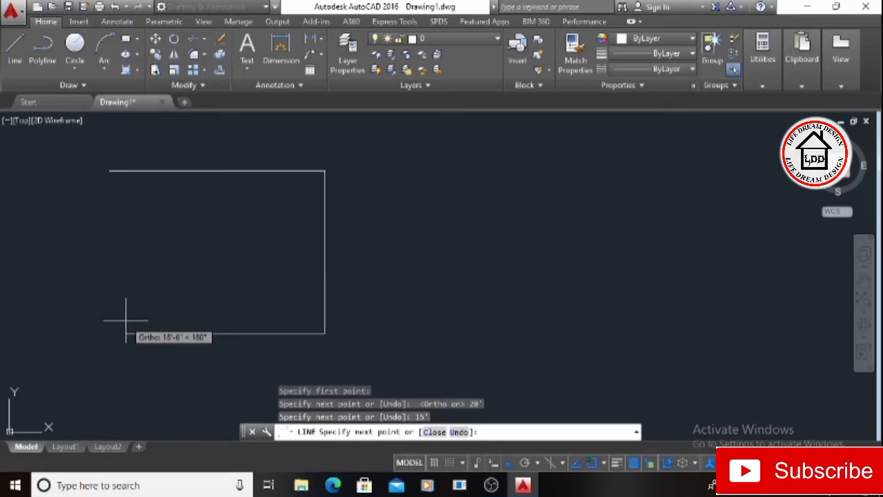
pyautogui.write('20')
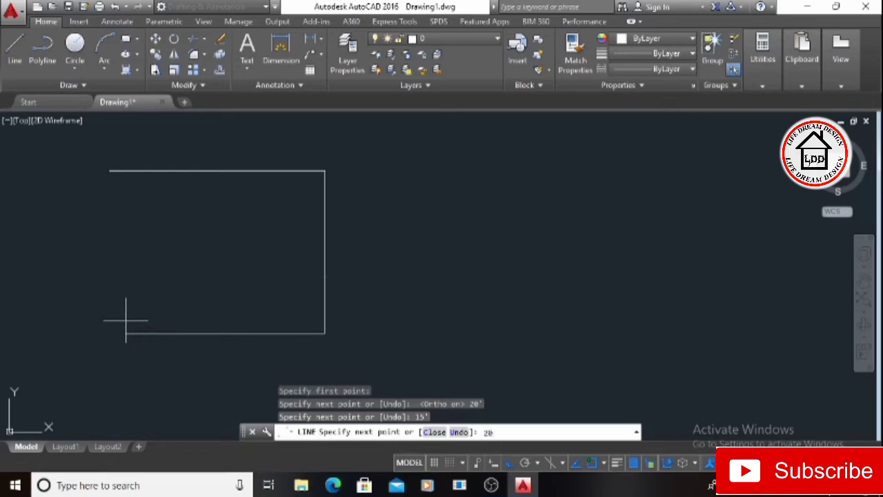
pyautogui.write("'")
pyautogui.press('Return')
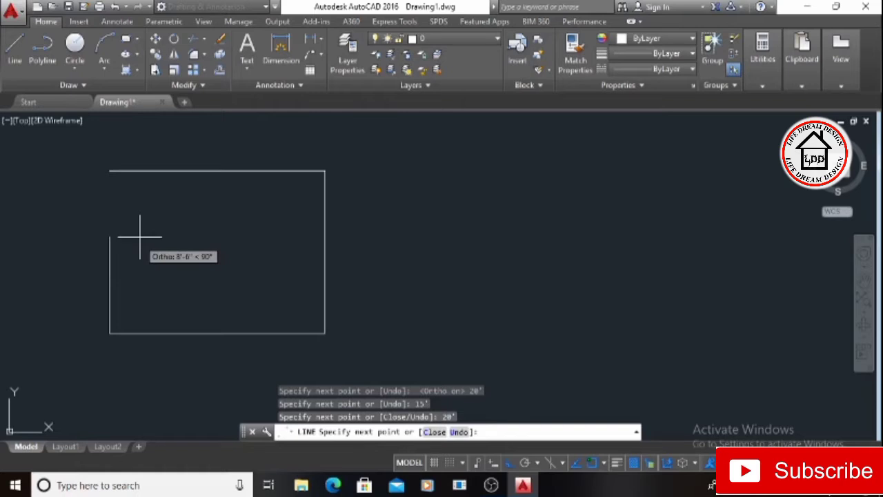
pyautogui.click(109, 170)
pyautogui.press('Escape')
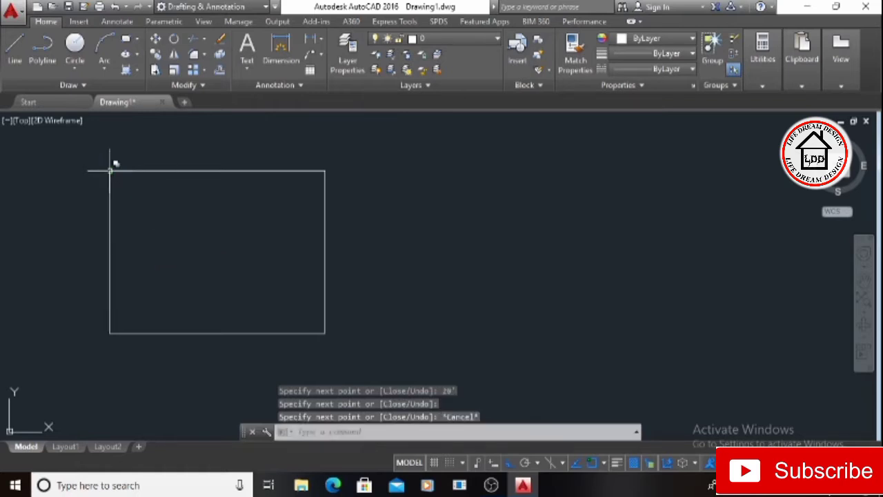
pyautogui.press('Escape')
pyautogui.press('Escape')
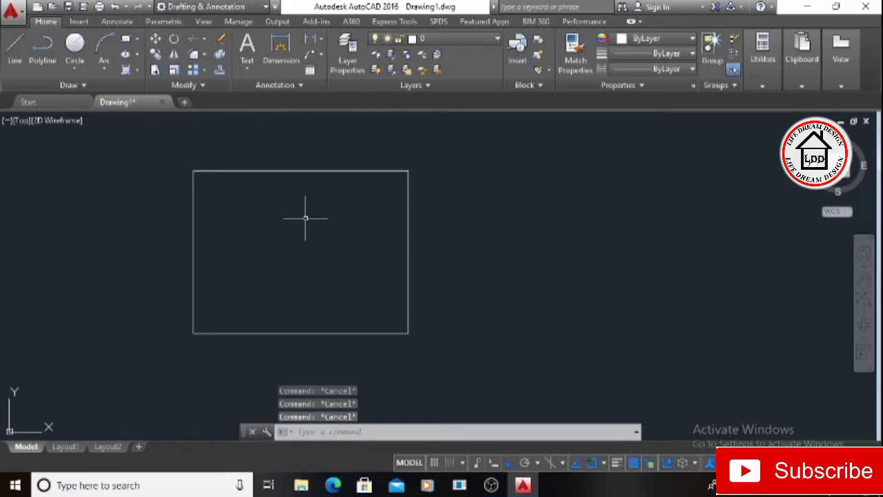
# Step: Offset the top, left and right edges of the room outline 10" inward
pyautogui.write('o')
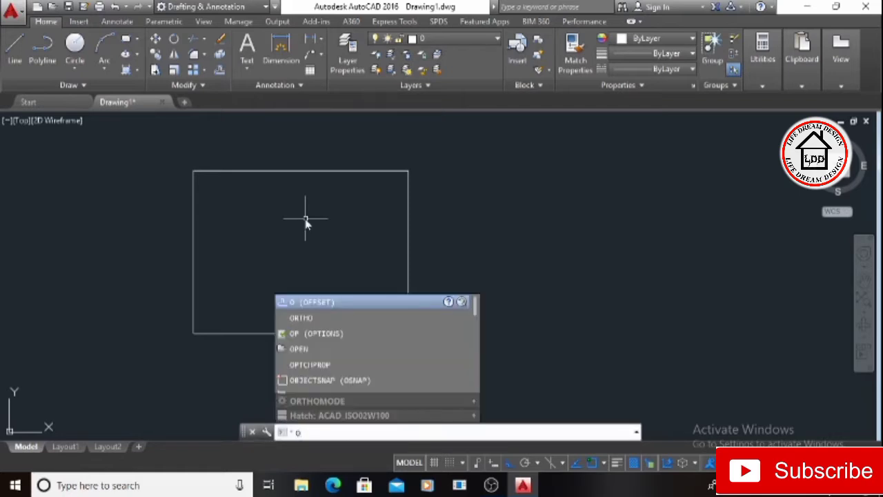
pyautogui.press('Return')
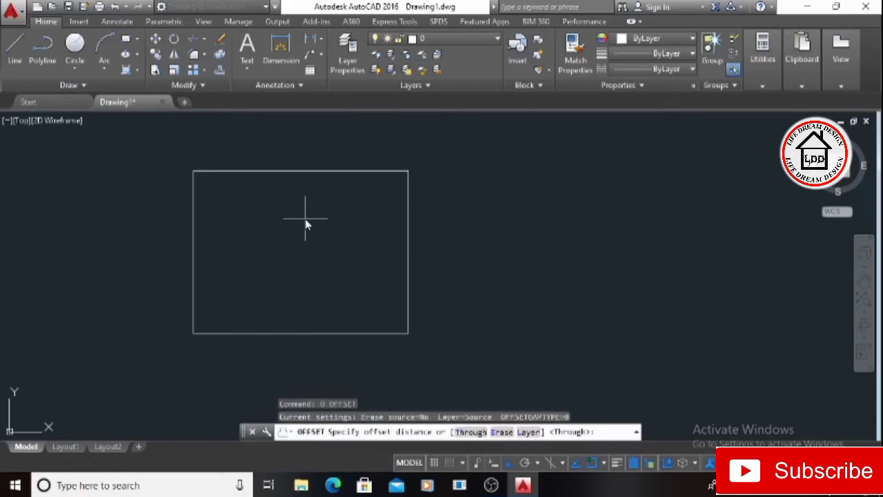
pyautogui.write('10')
pyautogui.press('Return')
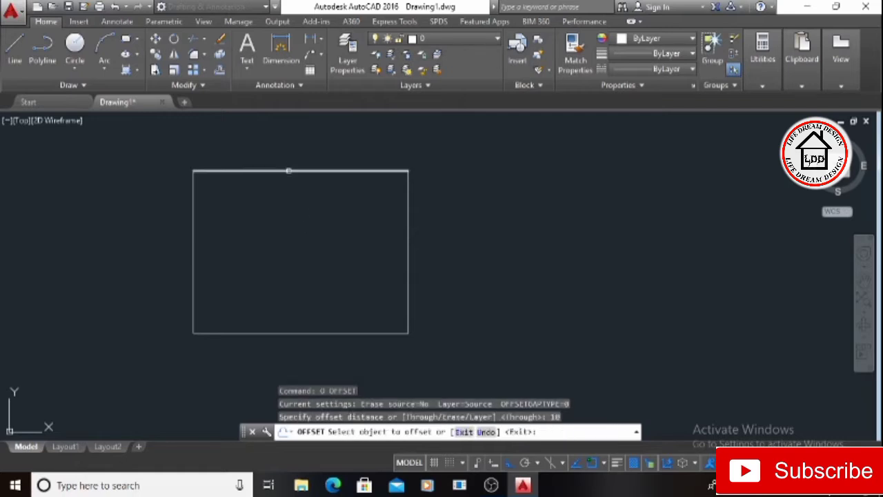
pyautogui.click(288, 170)
pyautogui.click(282, 197)
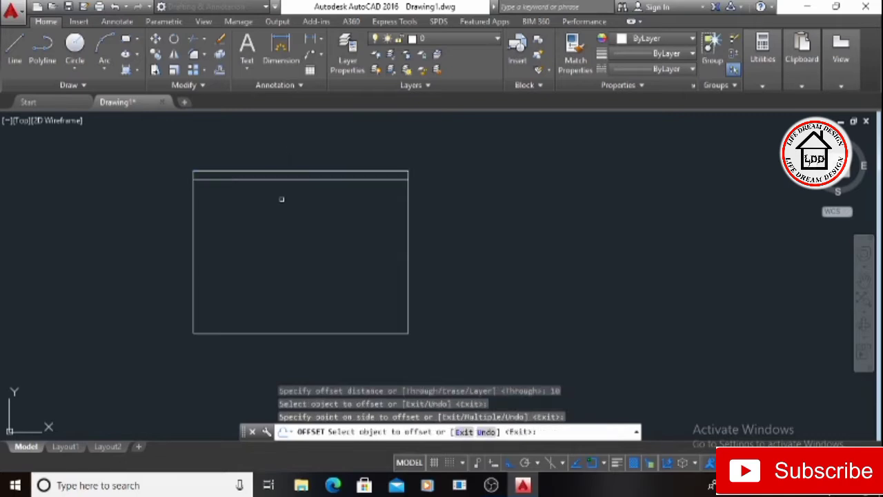
pyautogui.click(194, 226)
pyautogui.click(391, 229)
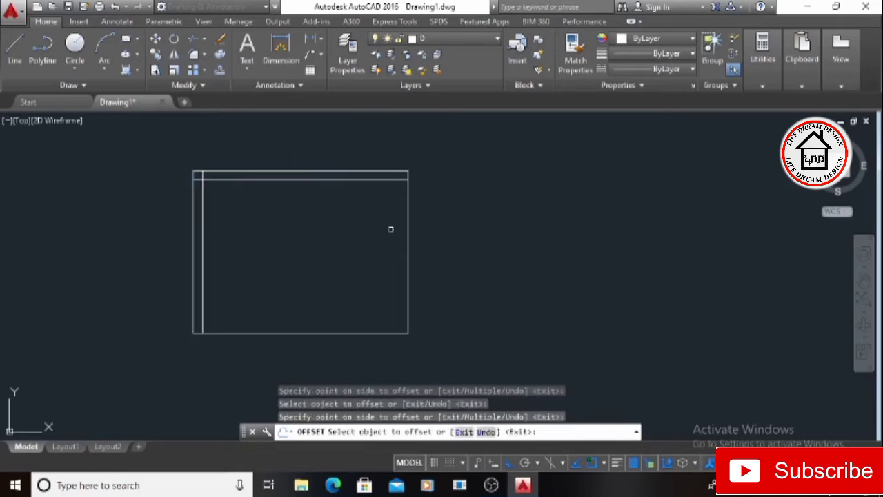
pyautogui.click(406, 226)
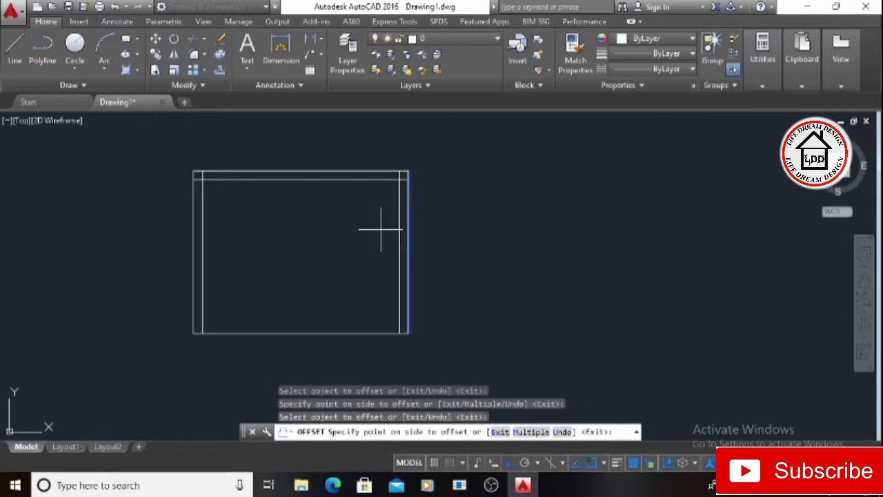
pyautogui.click(379, 229)
pyautogui.press('Escape')
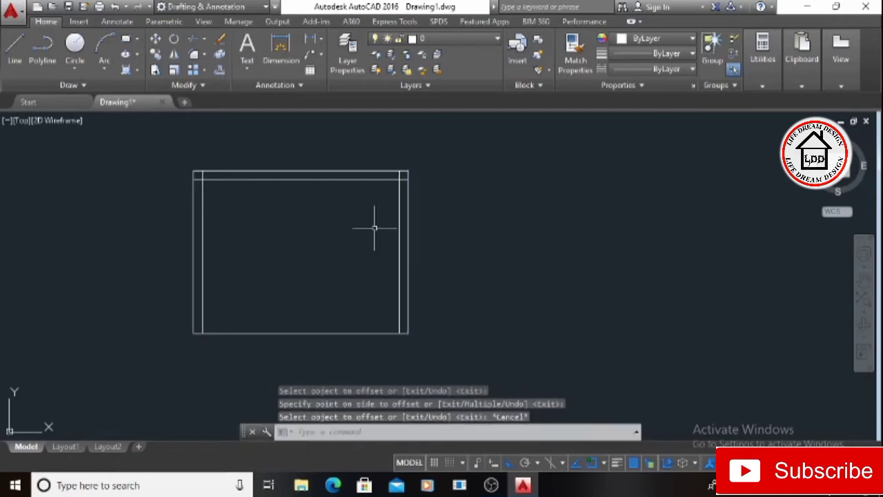
# Step: Draw a vertical line from the midpoint of the inner top wall line down to the bottom edge of the outline
pyautogui.click(14, 48)
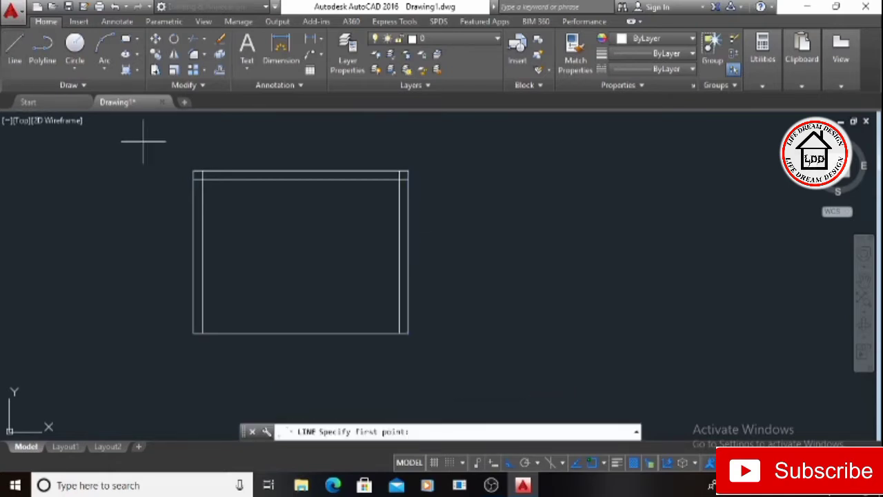
pyautogui.click(300, 180)
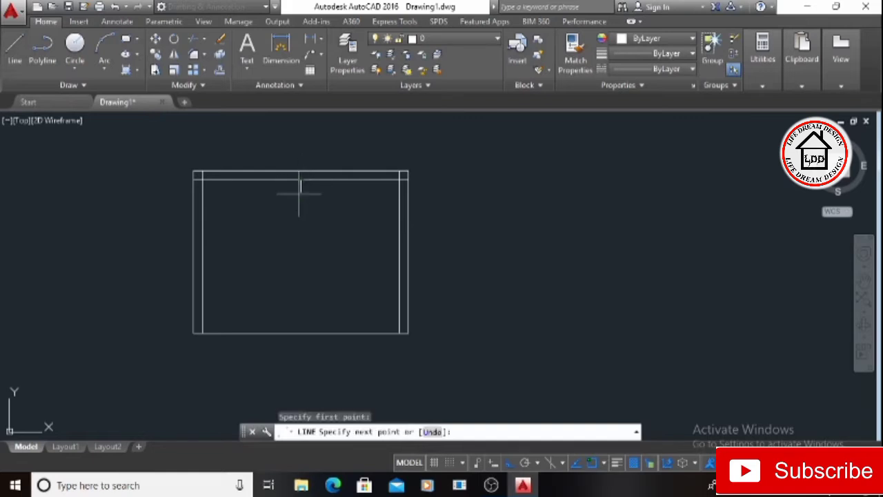
pyautogui.click(301, 335)
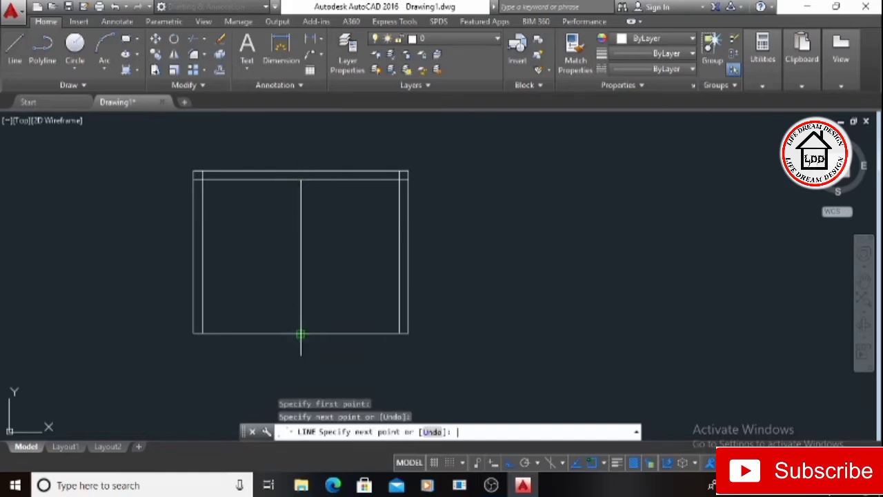
pyautogui.press('Return')
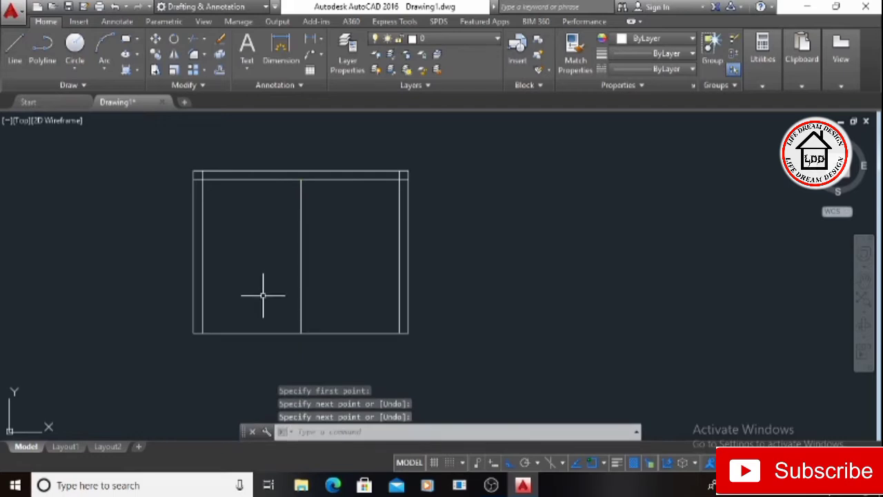
# Step: Offset the bottom edge of the room outline 10" inward
pyautogui.write('o')
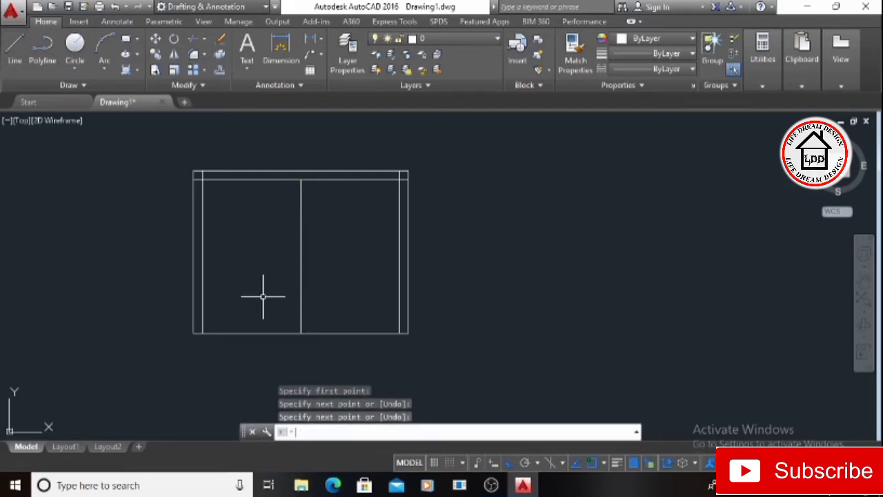
pyautogui.press('Return')
pyautogui.press('Return')
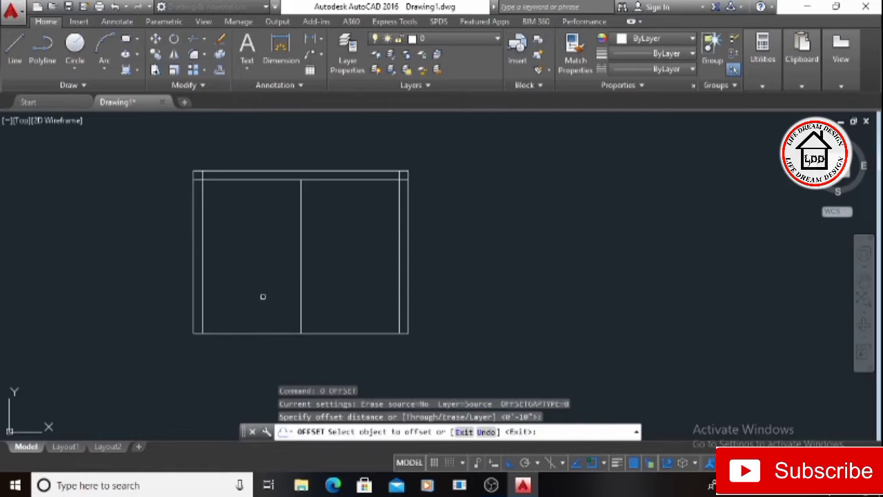
pyautogui.click(263, 333)
pyautogui.click(263, 300)
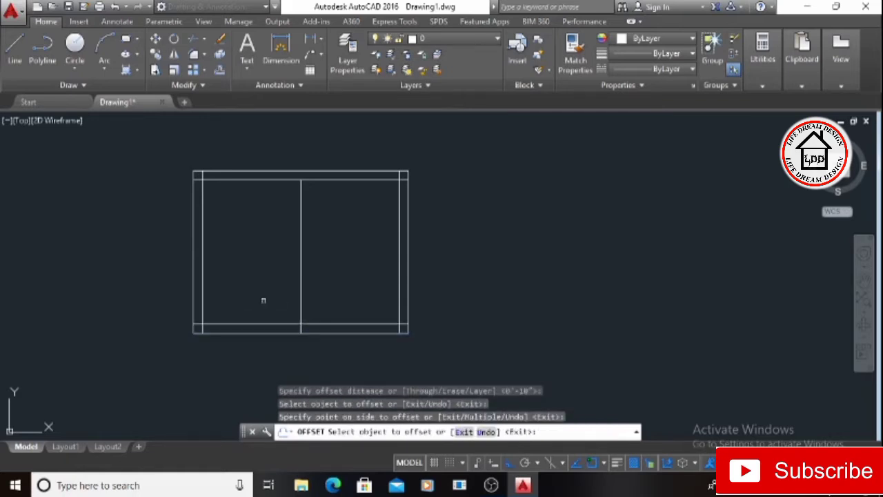
pyautogui.press('Escape')
pyautogui.press('Escape')
pyautogui.press('Escape')
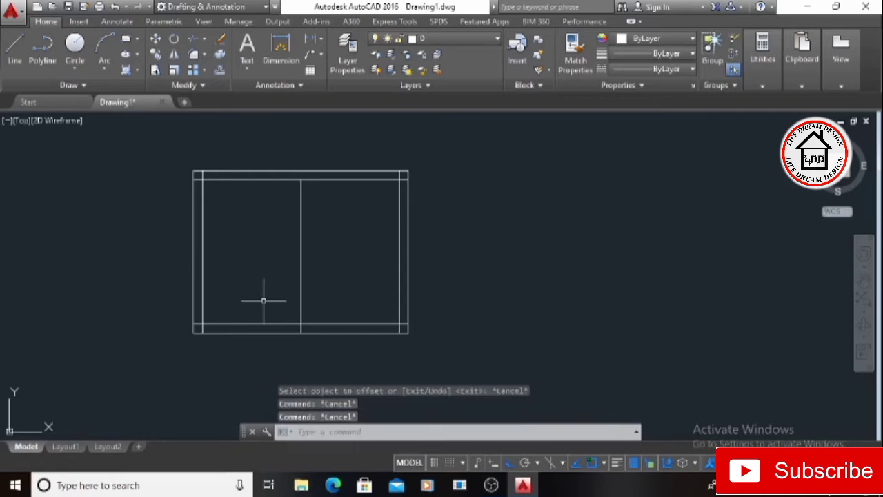
# Step: Offset the vertical centre line 2.5" to its left side
pyautogui.write('2.5')
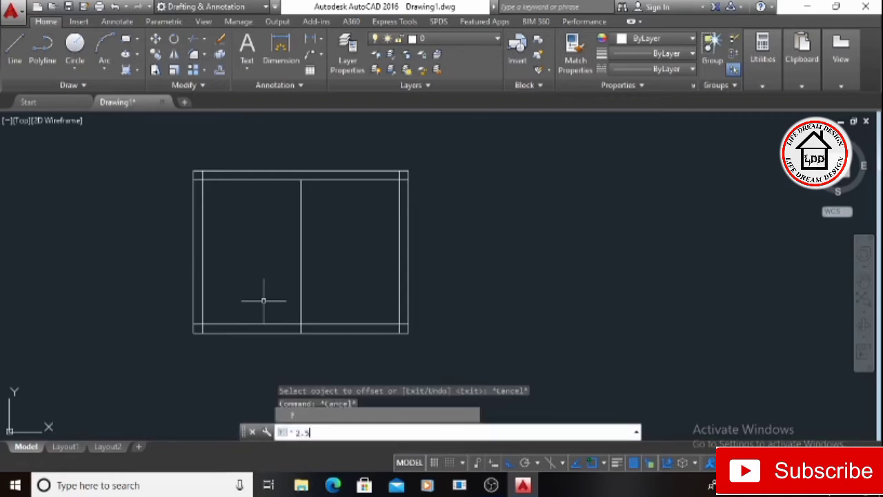
pyautogui.press('Escape')
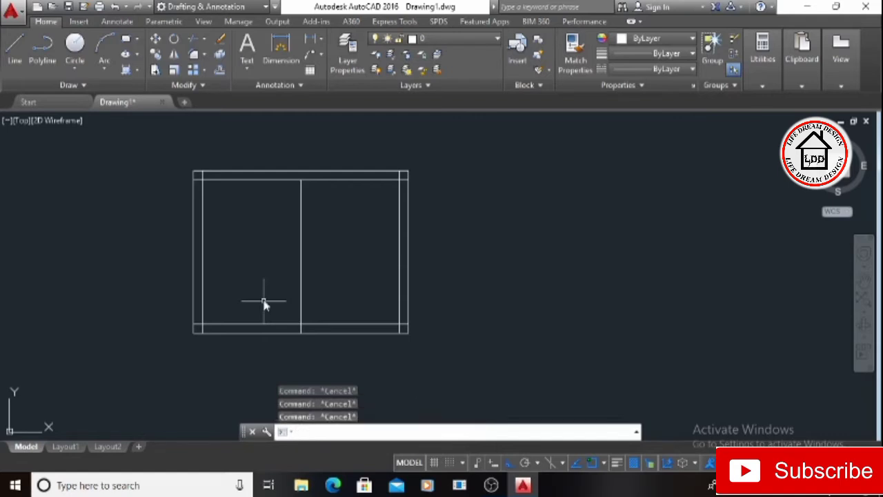
pyautogui.write('o')
pyautogui.press('Return')
pyautogui.write('2.')
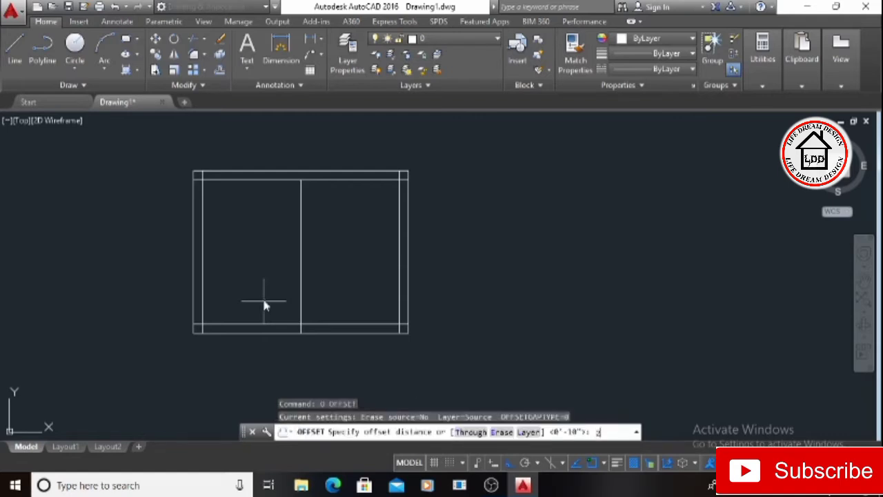
pyautogui.write('5')
pyautogui.press('Return')
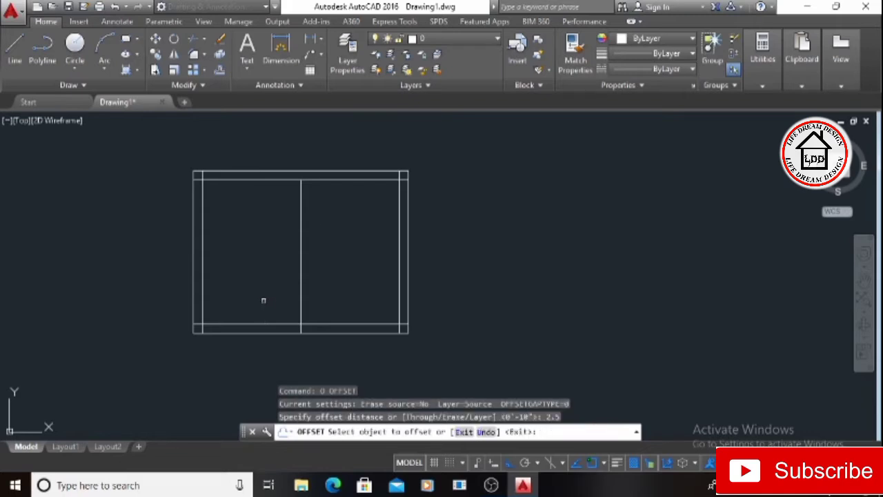
pyautogui.click(301, 238)
pyautogui.click(280, 241)
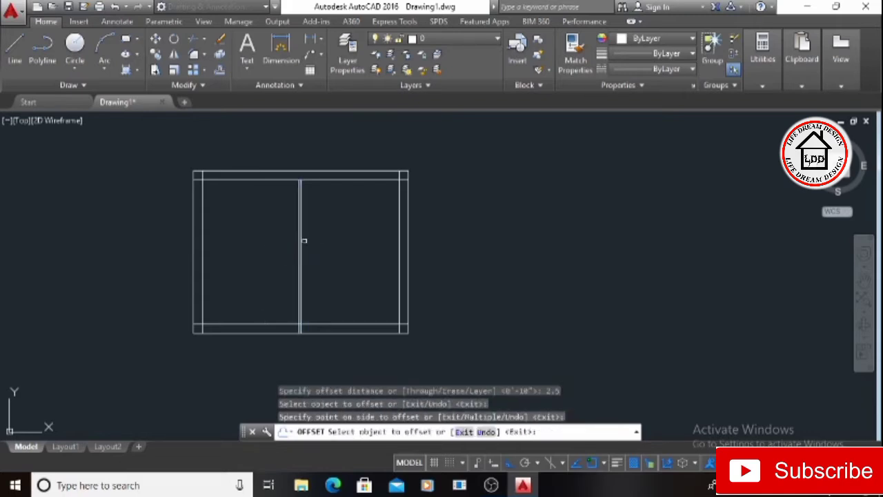
# Step: Offset the original vertical centre line 2.5" to its right side as well
pyautogui.scroll(5, 303, 243)
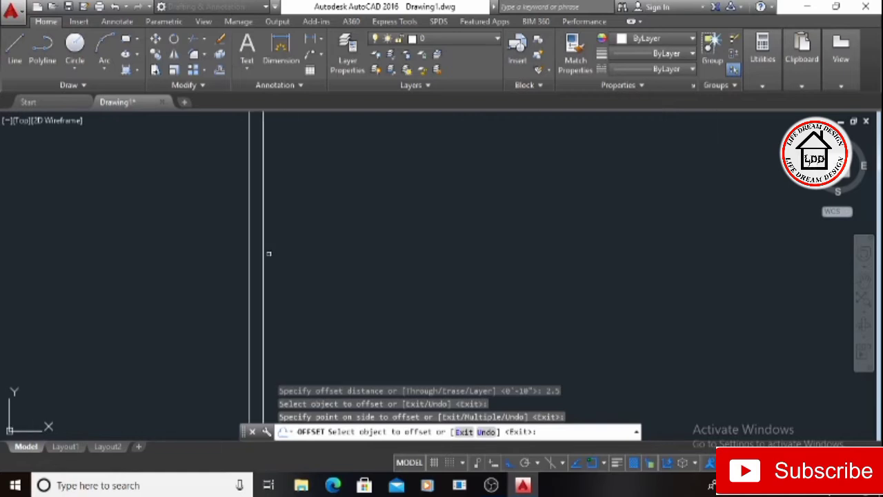
pyautogui.click(260, 263)
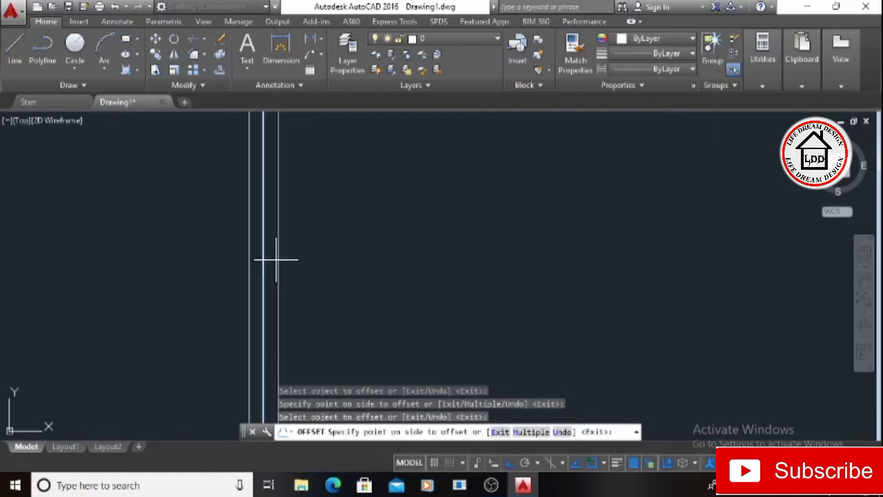
pyautogui.click(309, 258)
pyautogui.press('Escape')
pyautogui.scroll(-5, 306, 253)
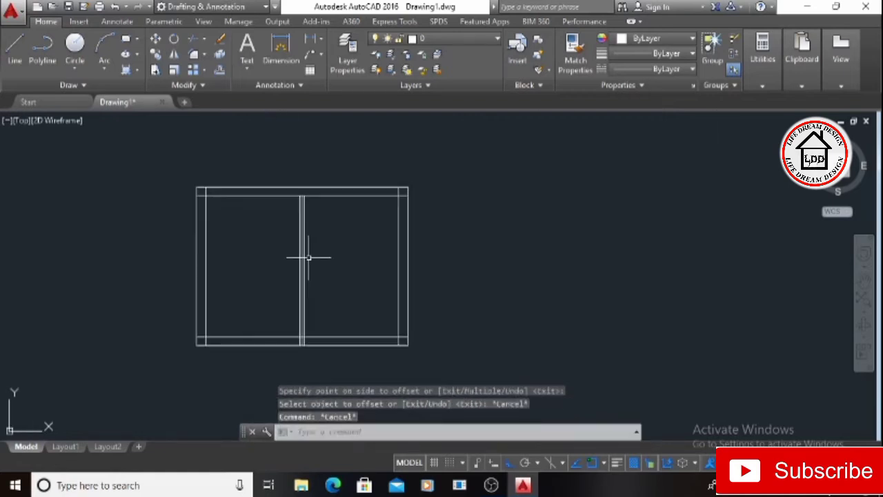
# Step: Delete the original centre line between the two offset partition lines
pyautogui.scroll(5, 310, 266)
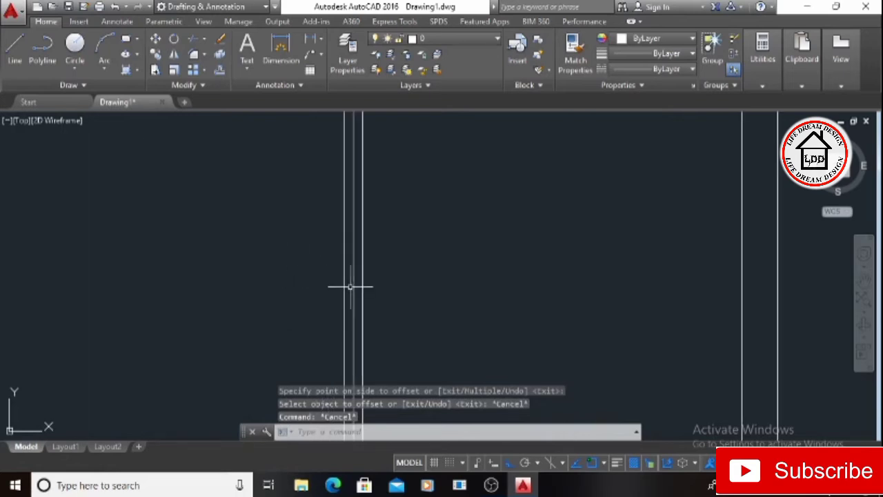
pyautogui.click(356, 287)
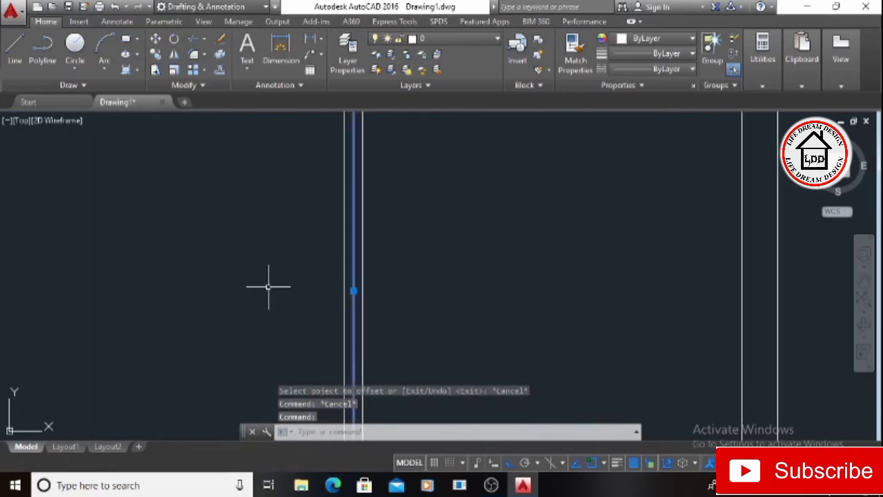
pyautogui.press('Delete')
pyautogui.scroll(-4, 268, 286)
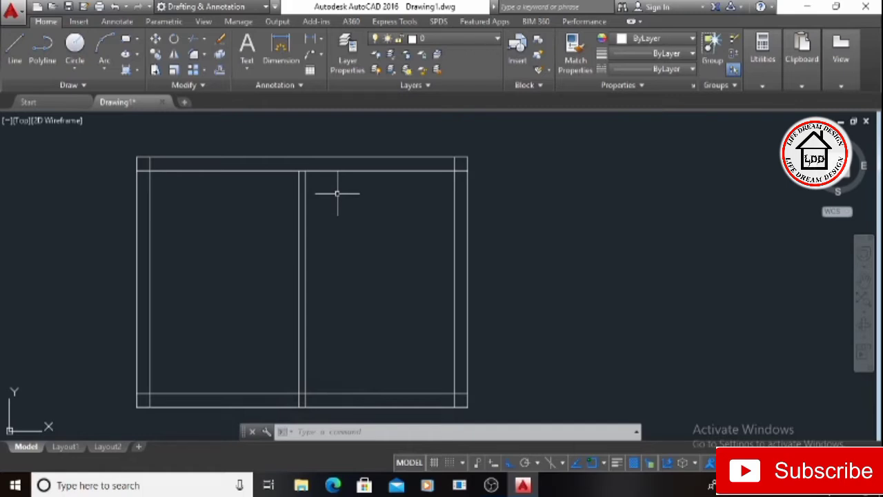
# Step: Offset the inner top wall line 9' downward to start a horizontal partition
pyautogui.write('o')
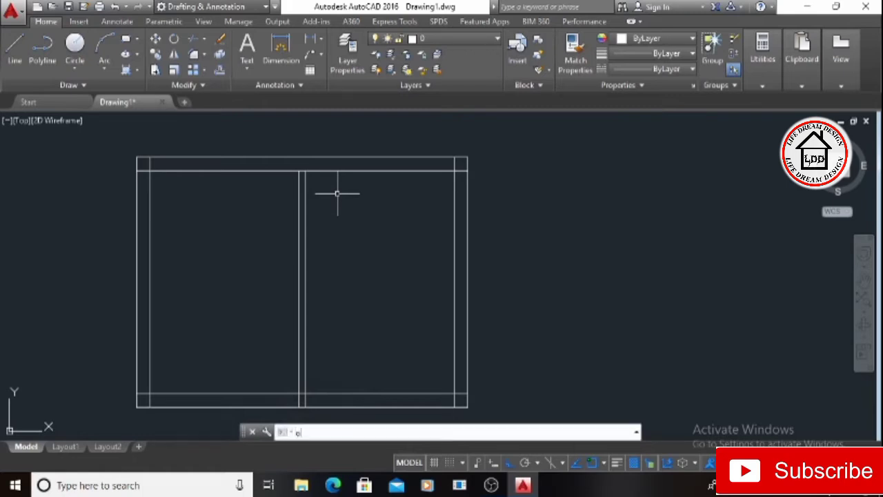
pyautogui.press('Return')
pyautogui.write('1')
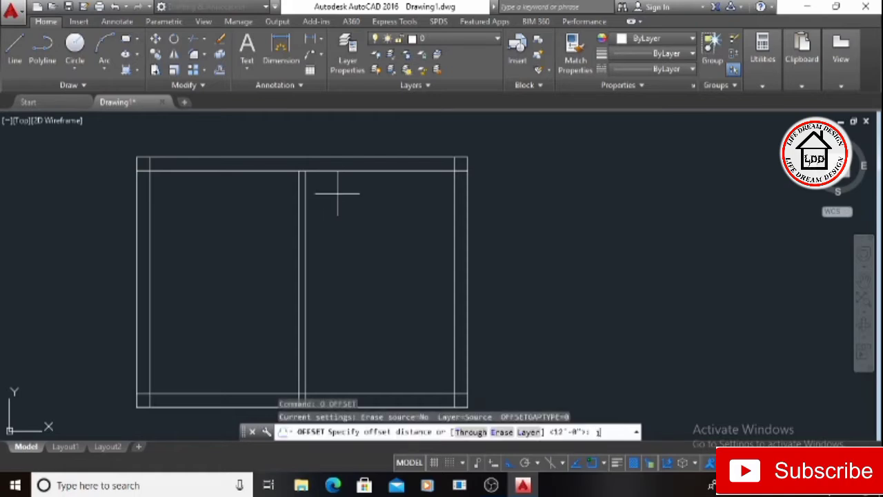
pyautogui.write('0')
pyautogui.press('BackSpace')
pyautogui.press('BackSpace')
pyautogui.write("9'")
pyautogui.press('Return')
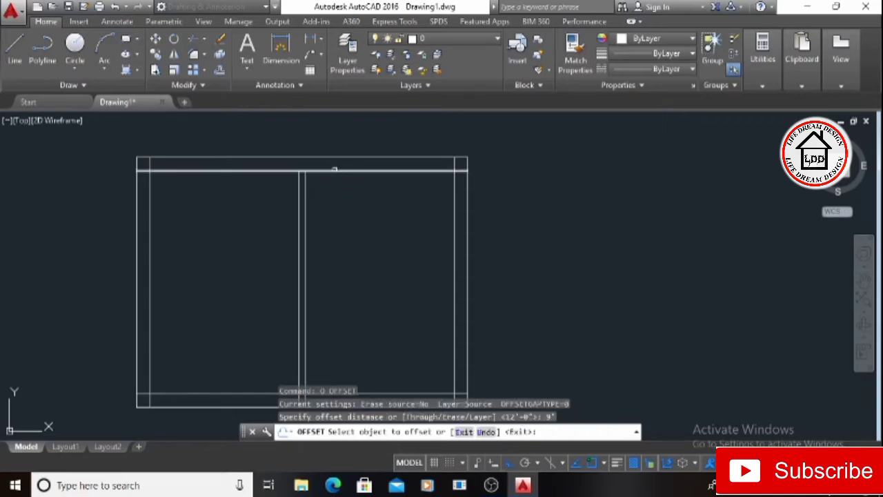
pyautogui.click(334, 169)
pyautogui.click(336, 203)
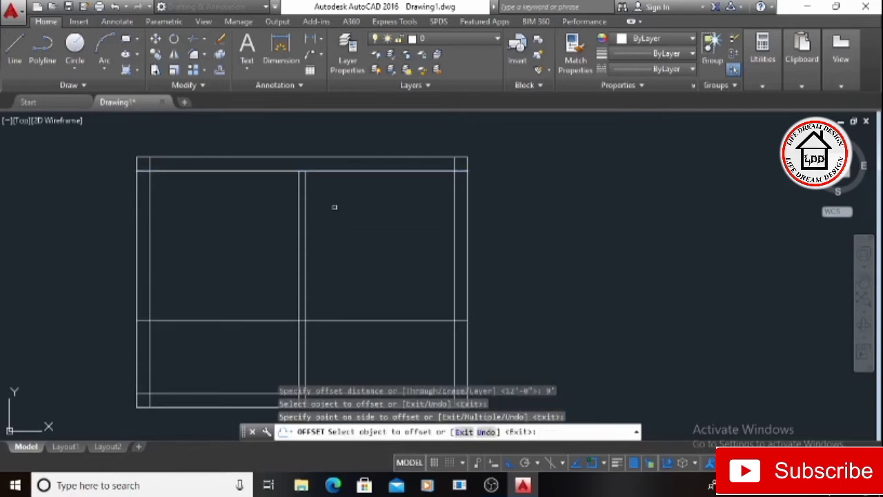
# Step: Offset the new horizontal partition line 5" downward to give the wall its thickness
pyautogui.press('Return')
pyautogui.write('o')
pyautogui.press('Return')
pyautogui.write('5')
pyautogui.press('Return')
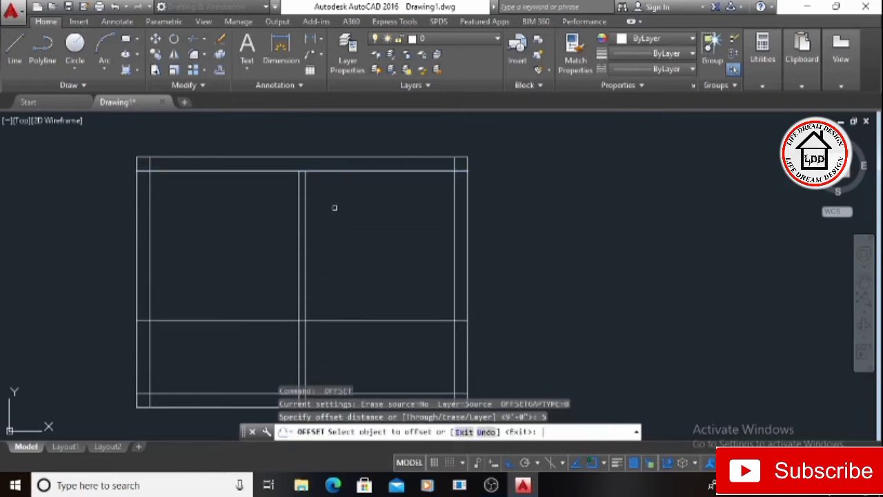
pyautogui.click(336, 320)
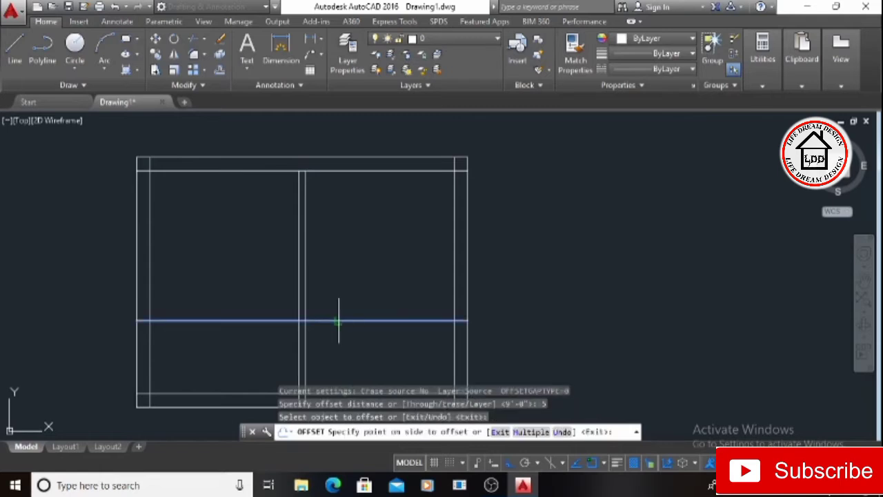
pyautogui.click(328, 343)
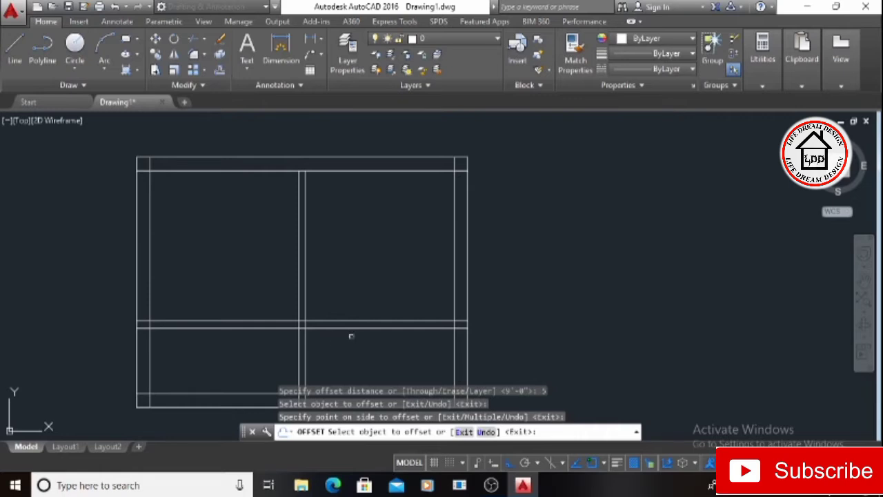
pyautogui.press('Escape')
# Step: Offset the inner lines of the right and left outer walls 5' inward to start two vertical partitions
pyautogui.write('o')
pyautogui.press('Return')
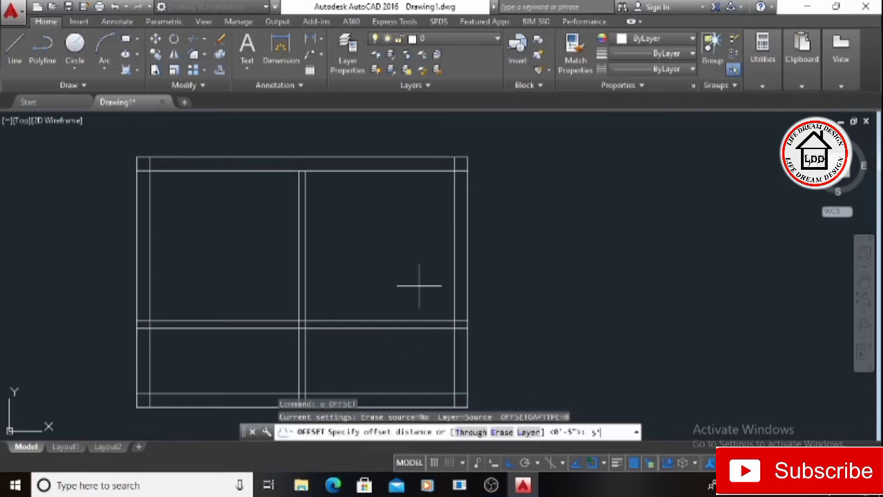
pyautogui.write('5')
pyautogui.press('Return')
pyautogui.click(455, 269)
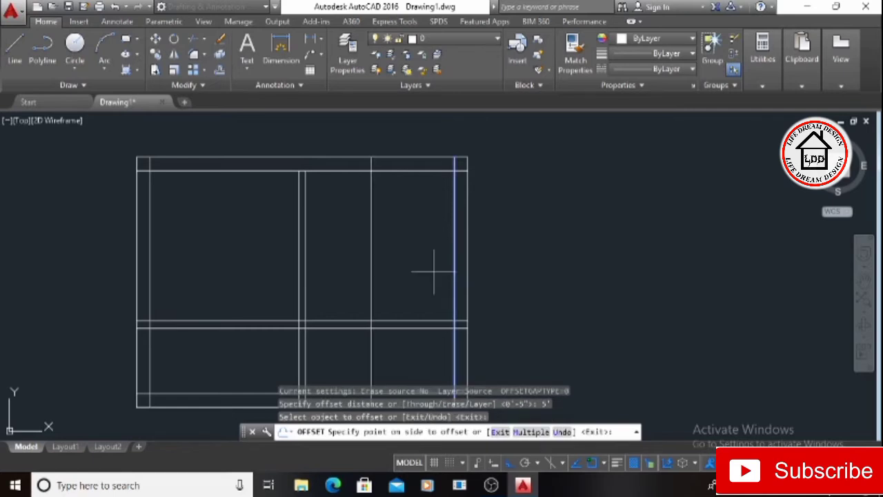
pyautogui.click(433, 271)
pyautogui.click(150, 271)
pyautogui.click(183, 270)
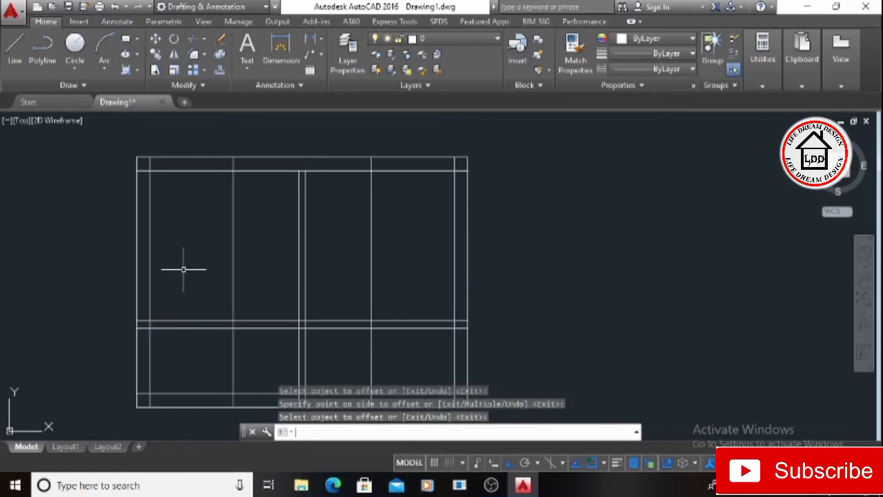
pyautogui.press('Return')
# Step: Offset both new vertical partition lines 5" toward the plan's centre to give the walls their thickness
pyautogui.press('Return')
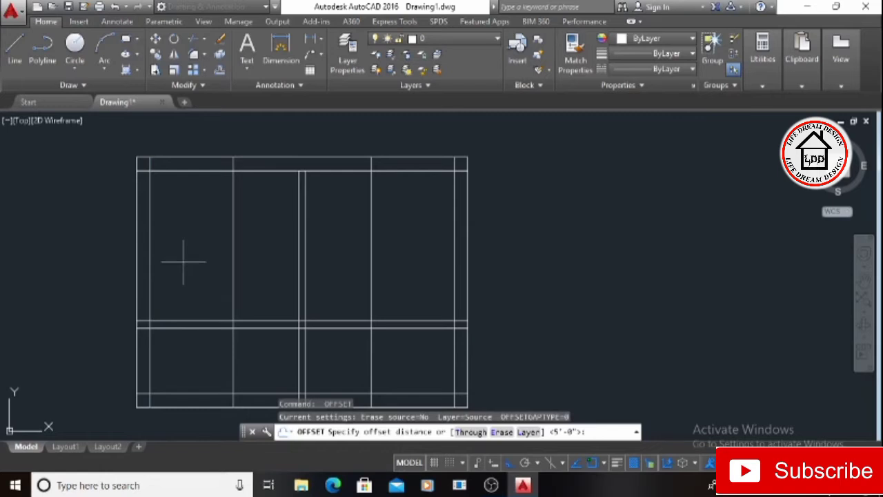
pyautogui.write('o')
pyautogui.press('Return')
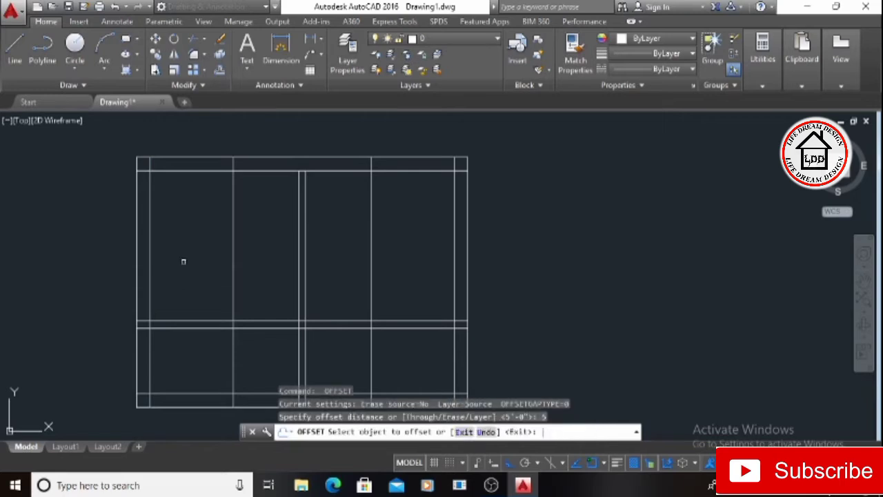
pyautogui.click(233, 243)
pyautogui.click(245, 241)
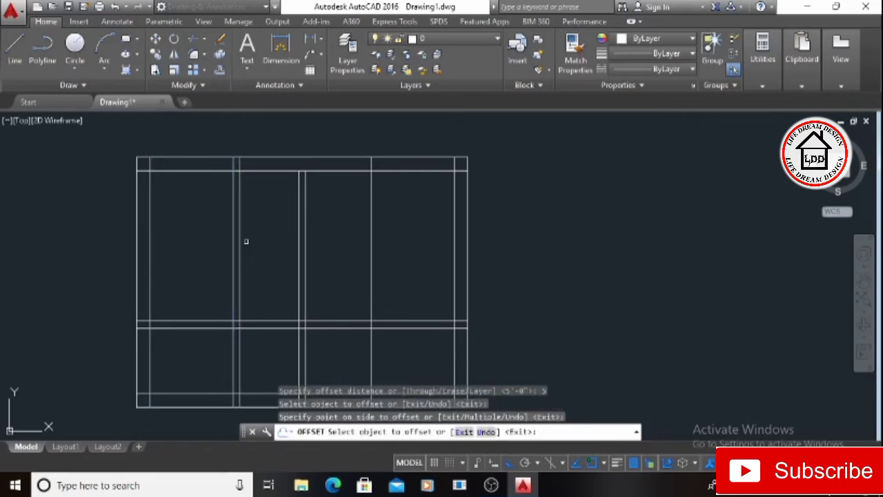
pyautogui.click(371, 241)
pyautogui.click(343, 245)
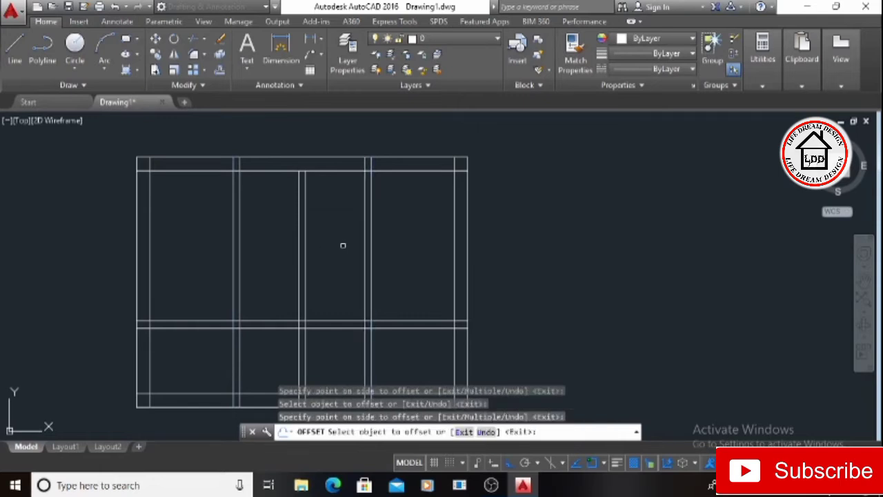
pyautogui.press('Escape')
pyautogui.press('Escape')
pyautogui.press('Escape')
pyautogui.press('Escape')
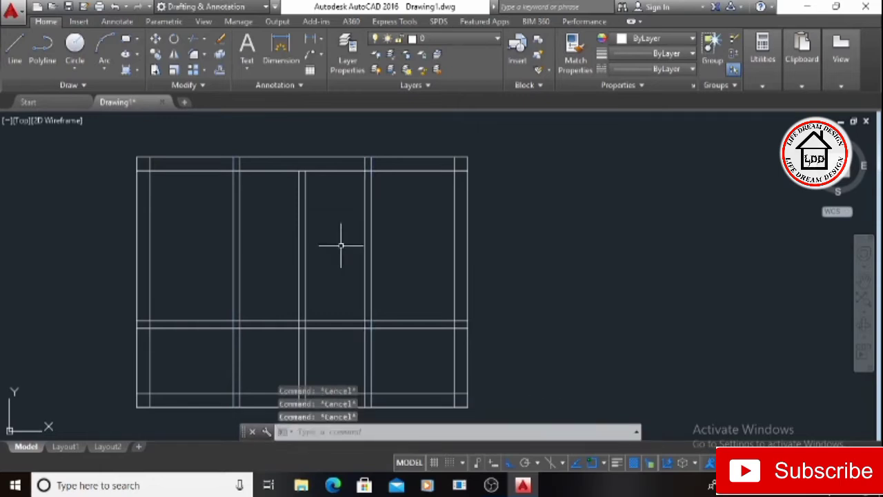
# Step: Trim the overlapping wall lines at the plan's upper-left corner, using the whole plan as cutting edges
pyautogui.scroll(-2, 341, 244)
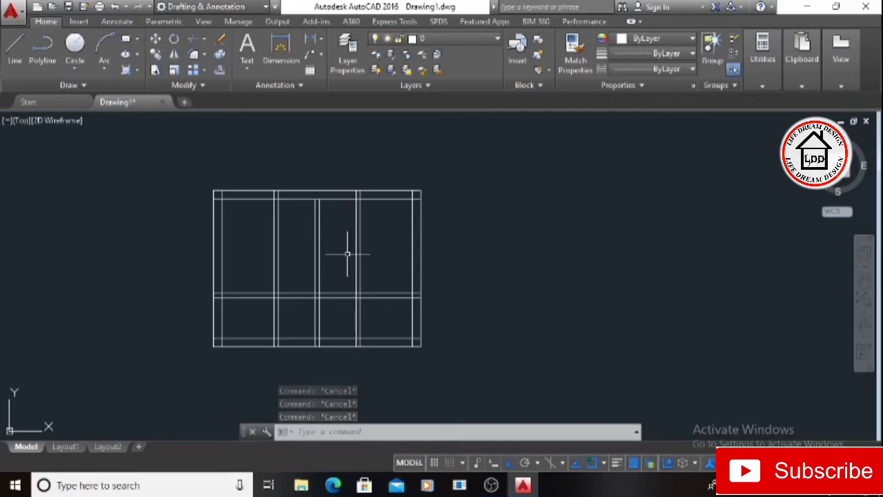
pyautogui.write('TR')
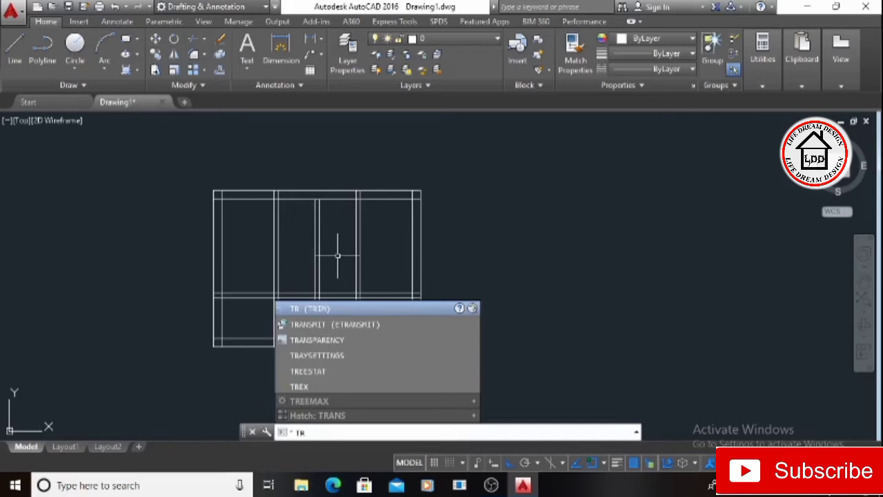
pyautogui.press('Return')
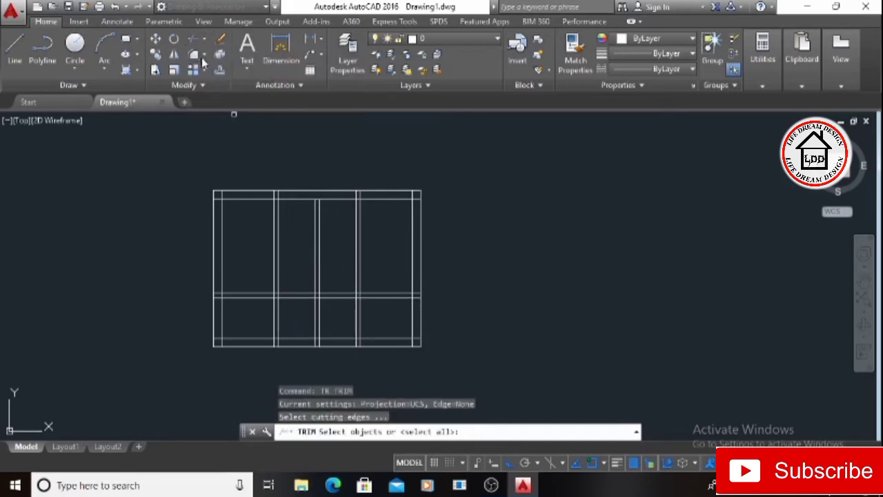
pyautogui.click(444, 167)
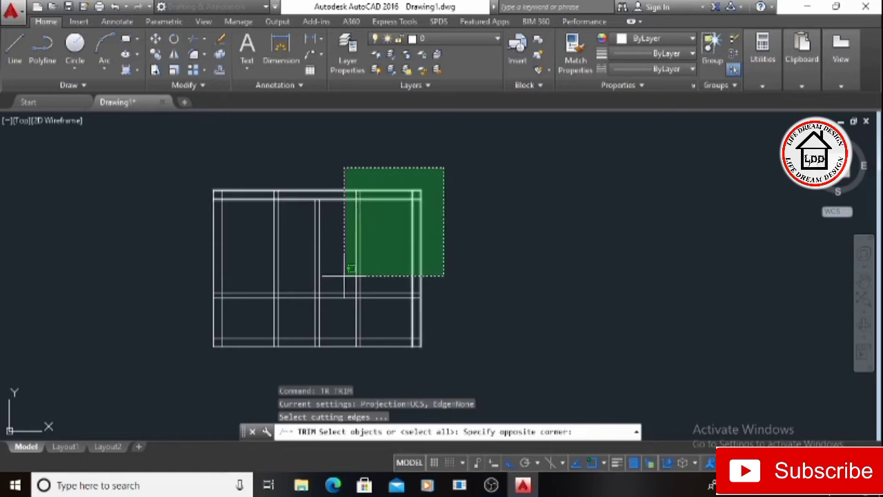
pyautogui.click(198, 354)
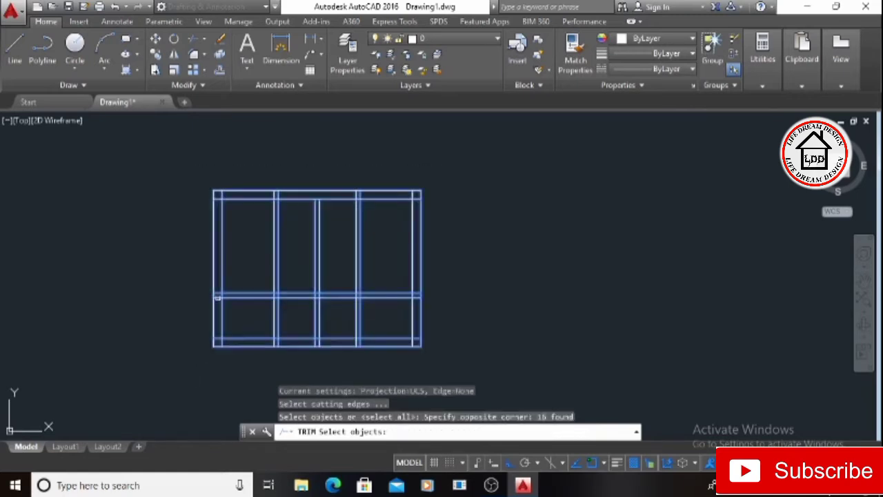
pyautogui.press('Return')
pyautogui.scroll(4, 206, 163)
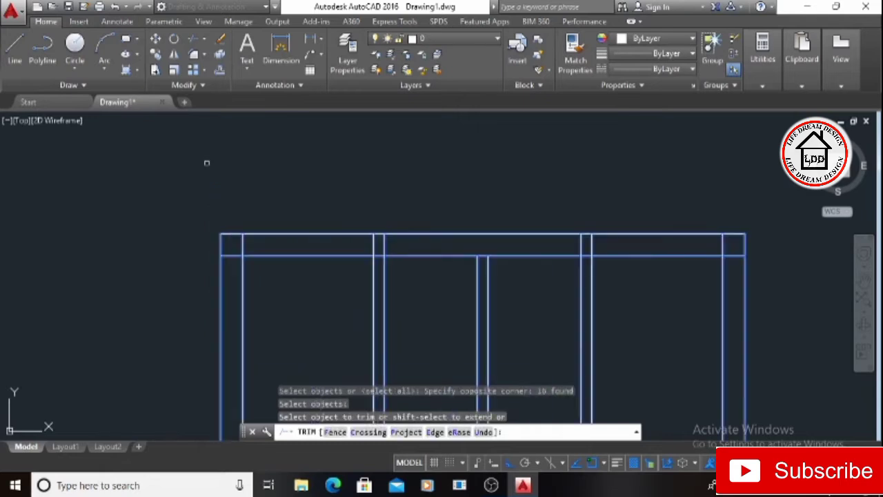
pyautogui.click(243, 241)
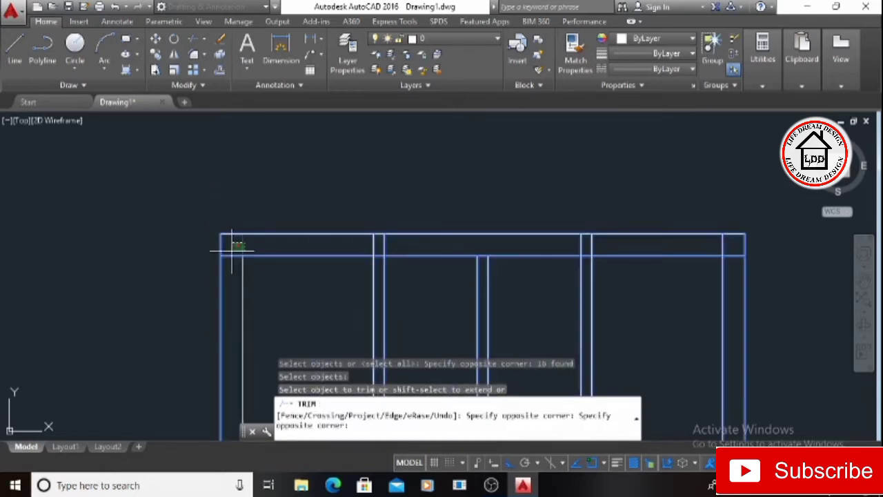
pyautogui.click(229, 256)
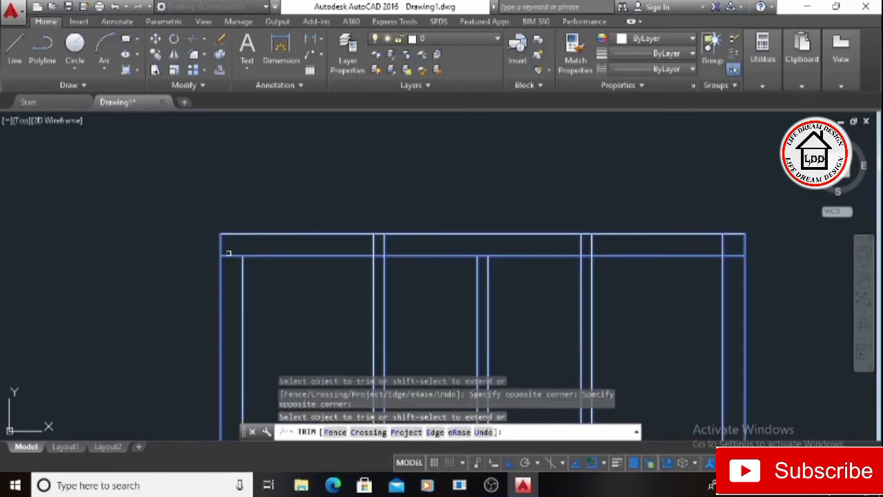
pyautogui.click(229, 257)
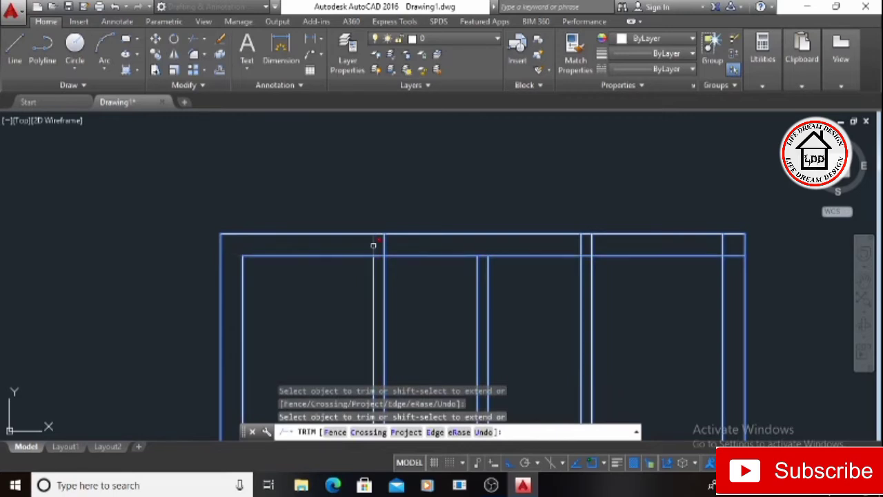
# Step: Trim the partition line ends and junction segments along the top wall, through to the inner right wall line
pyautogui.click(373, 244)
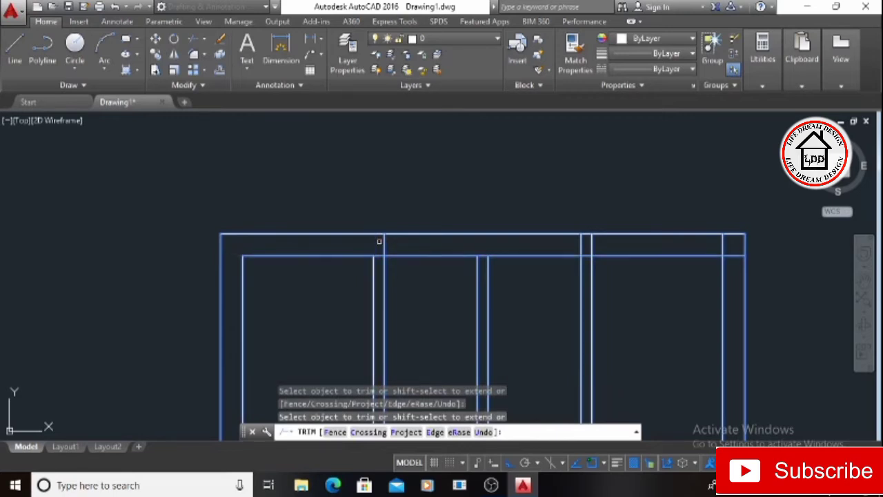
pyautogui.click(384, 243)
pyautogui.click(480, 257)
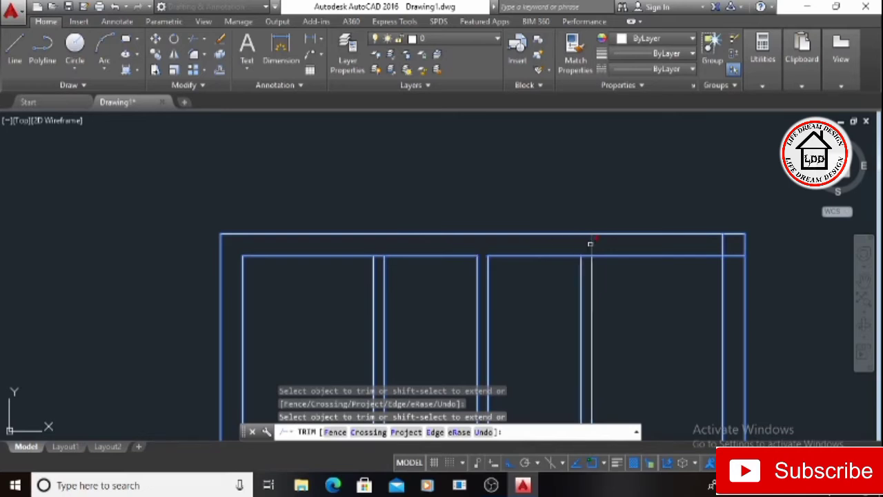
pyautogui.click(590, 246)
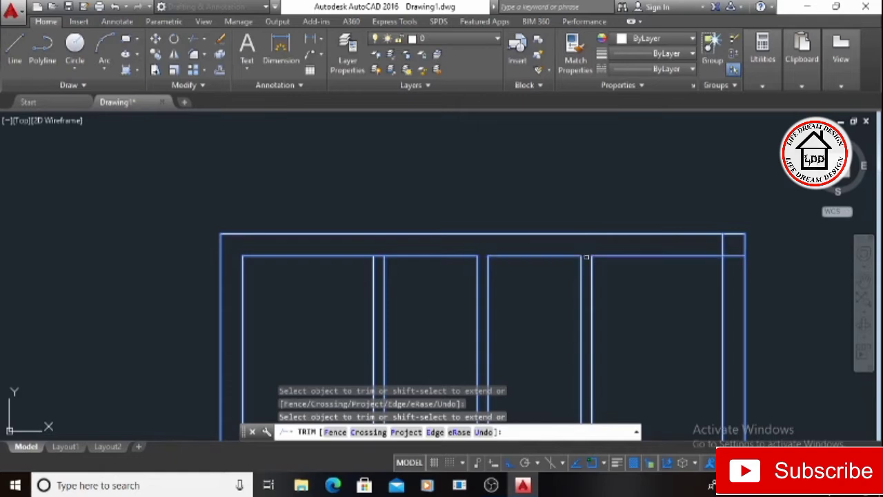
pyautogui.click(722, 244)
# Step: Trim the overlaps at the left partition junction and lower-left corner, plus the left partition's ends in the bottom wall
pyautogui.scroll(-3, 734, 257)
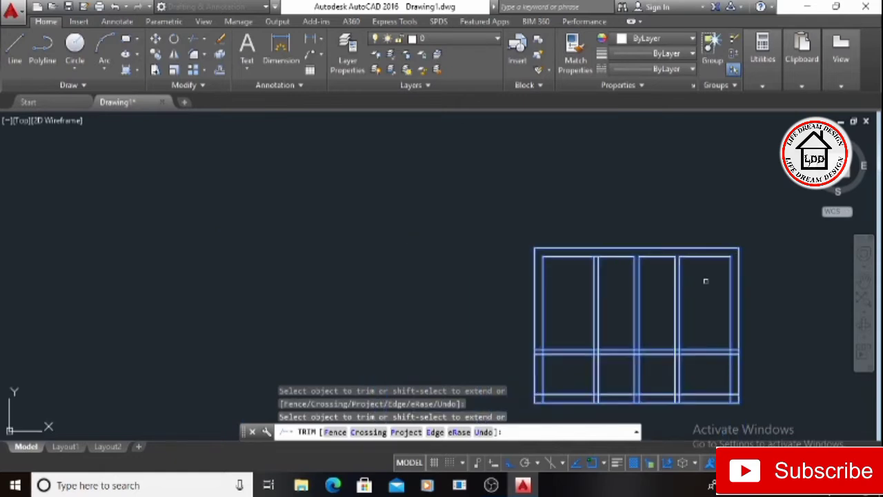
pyautogui.moveTo(629, 333); pyautogui.dragTo(627, 332, button='middle')
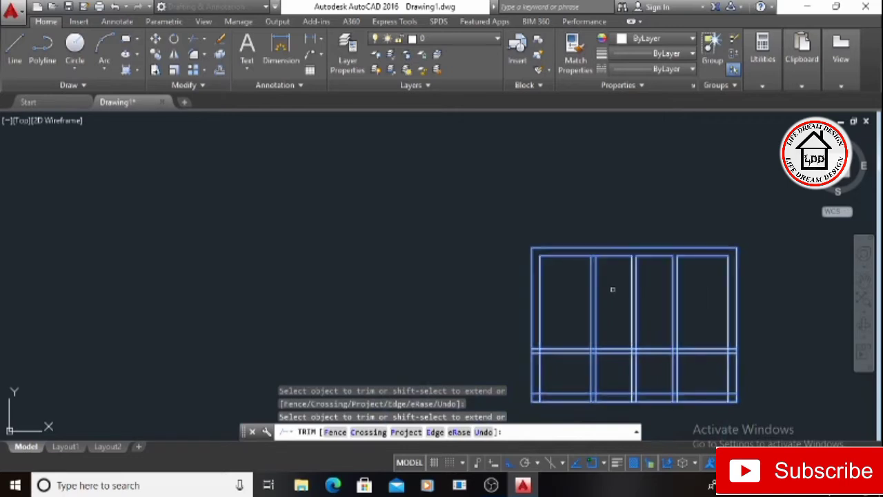
pyautogui.scroll(5, 611, 289)
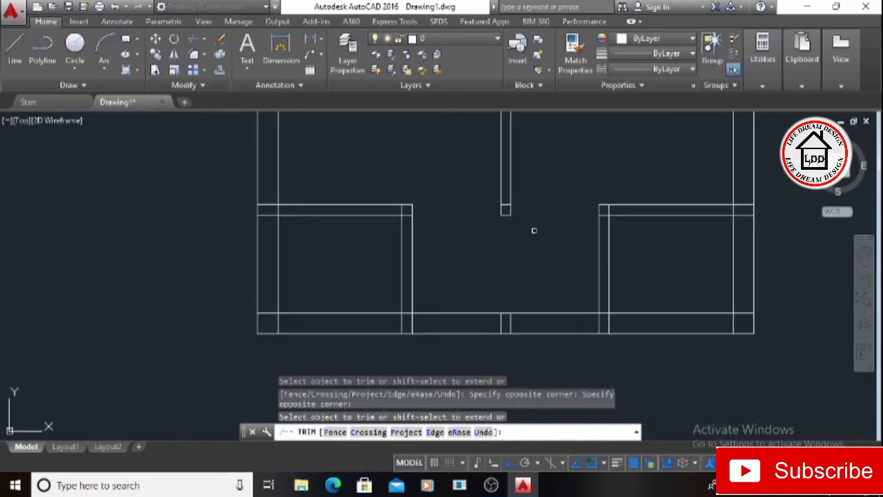
pyautogui.click(265, 214)
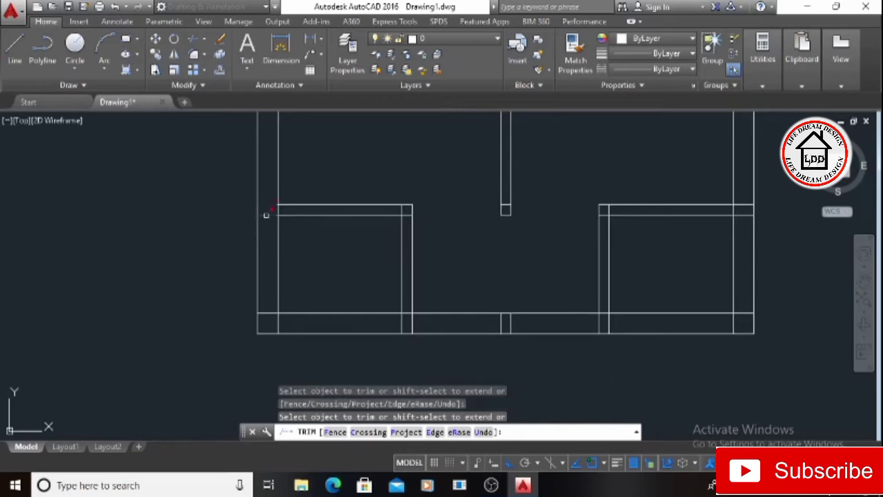
pyautogui.click(277, 208)
pyautogui.click(273, 317)
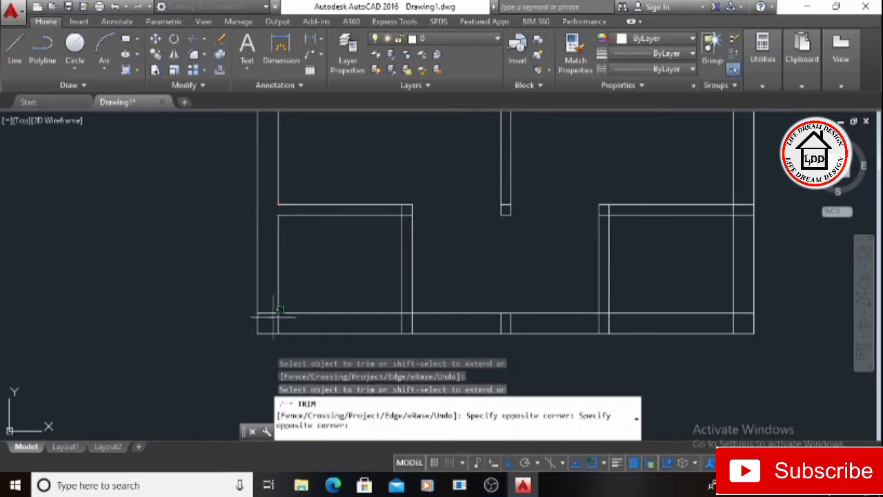
pyautogui.click(264, 307)
pyautogui.click(278, 323)
pyautogui.click(402, 326)
pyautogui.click(413, 324)
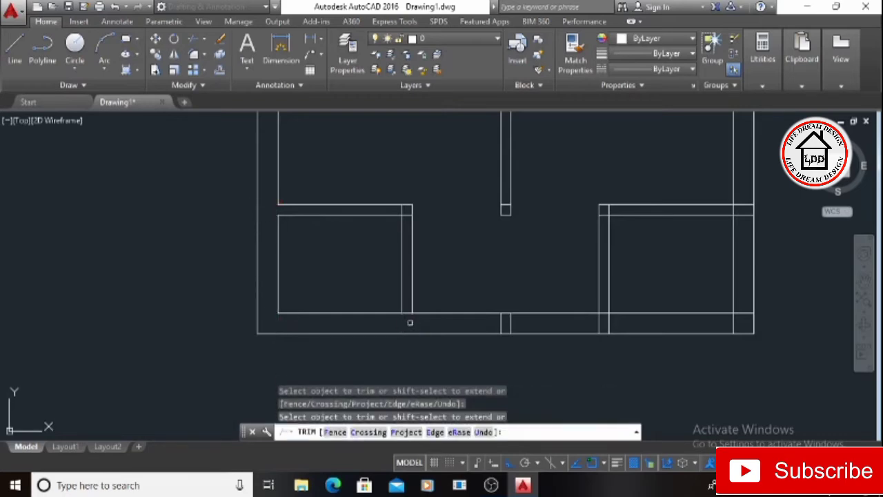
# Step: Trim the overlaps at the lower-left room's partition corners and where the lower-right room's partition meets the bottom wall
pyautogui.scroll(4, 414, 320)
pyautogui.scroll(-5, 396, 298)
pyautogui.scroll(4, 396, 238)
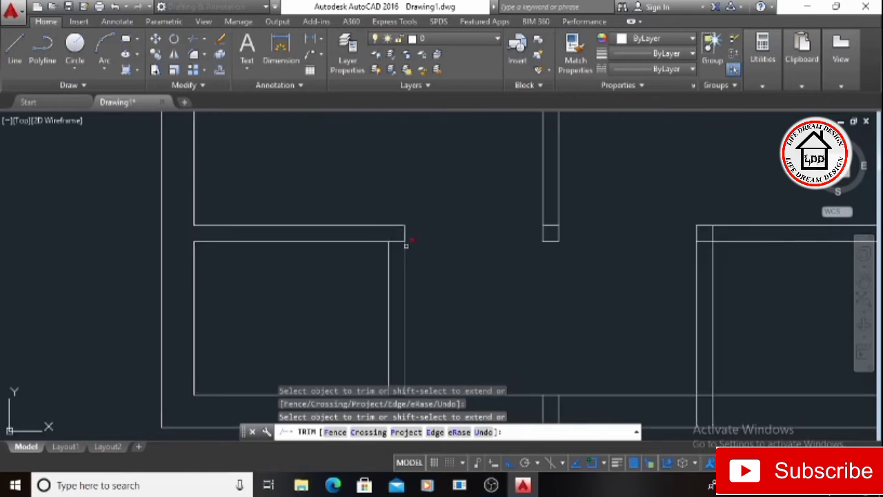
pyautogui.scroll(-4, 396, 243)
pyautogui.scroll(4, 396, 243)
pyautogui.click(625, 303)
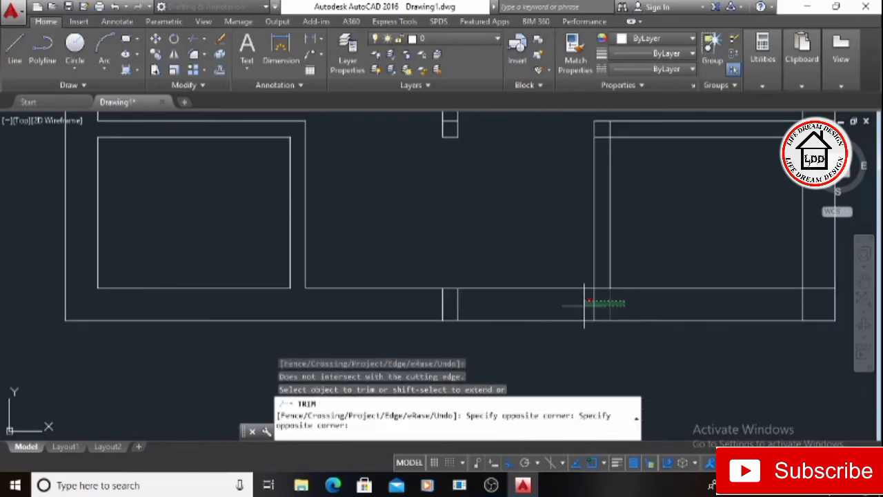
pyautogui.click(581, 303)
pyautogui.click(602, 136)
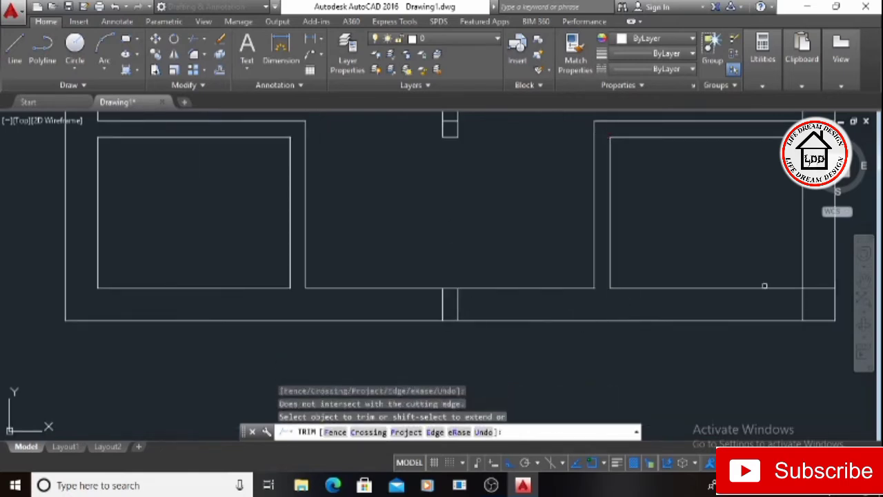
# Step: Trim the overlaps at the lower-right corner and where the horizontal partition meets the right outer wall
pyautogui.click(803, 302)
pyautogui.click(814, 291)
pyautogui.scroll(-4, 816, 288)
pyautogui.moveTo(817, 288); pyautogui.dragTo(625, 355, button='middle')
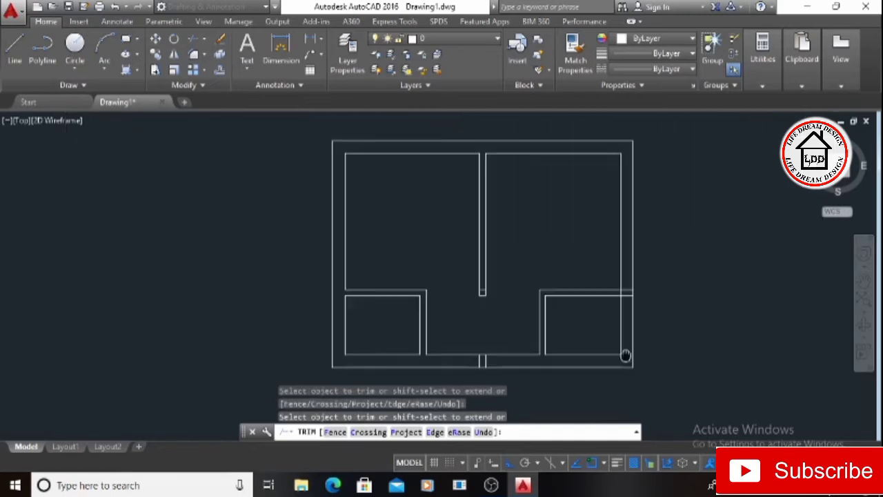
pyautogui.scroll(6, 634, 307)
pyautogui.click(596, 265)
pyautogui.click(596, 241)
pyautogui.click(578, 249)
pyautogui.click(578, 250)
pyautogui.press('Escape')
pyautogui.press('Escape')
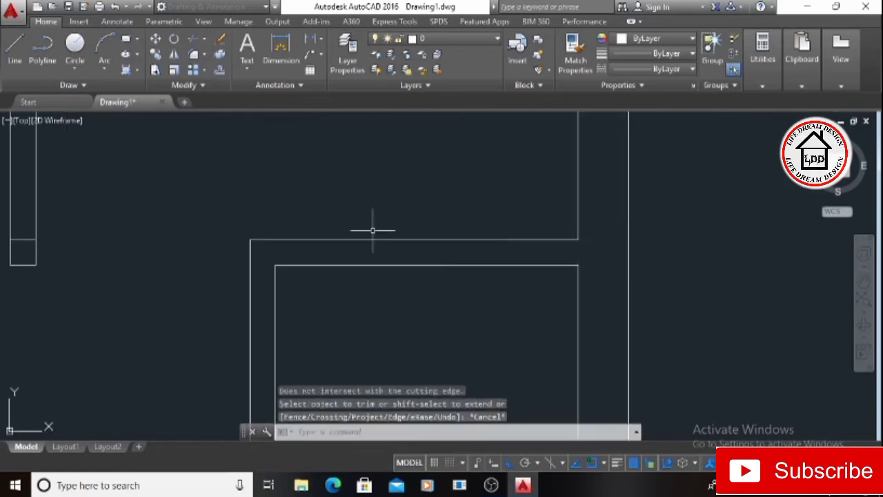
# Step: Delete the extra short line just above the lower end of the central partition
pyautogui.scroll(-3, 229, 216)
pyautogui.scroll(3, 228, 217)
pyautogui.click(227, 247)
pyautogui.press('Delete')
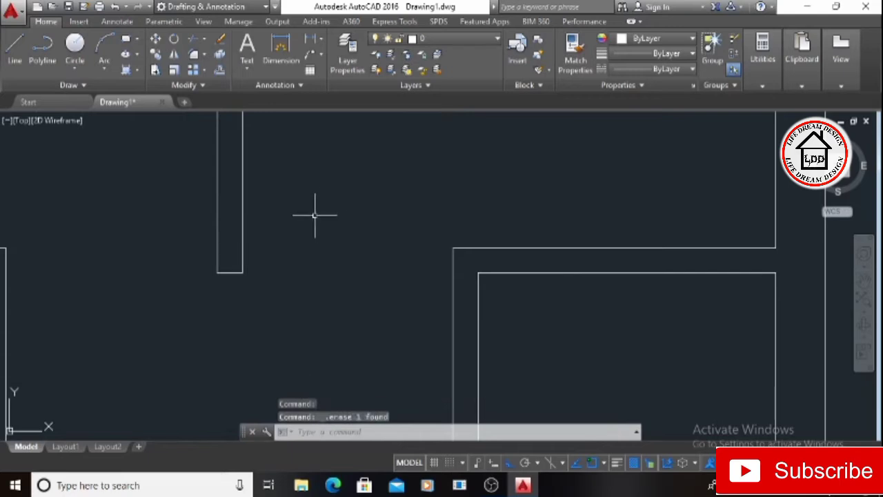
pyautogui.scroll(-4, 315, 216)
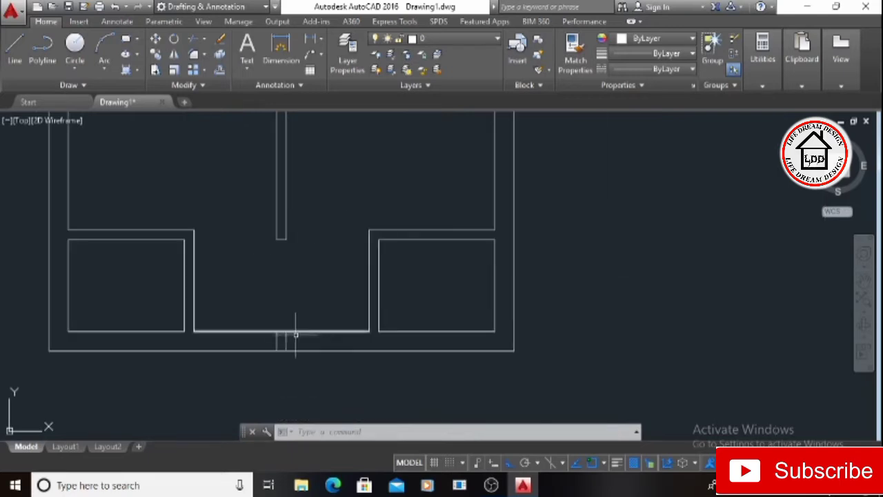
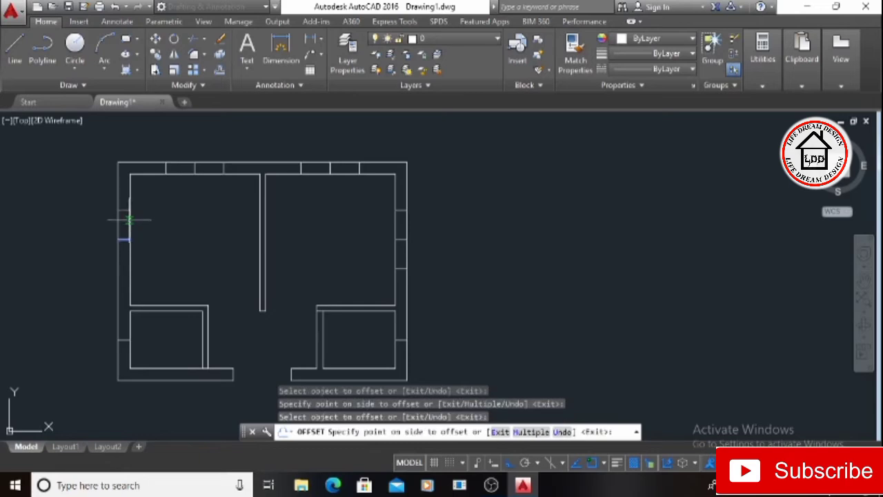
# Step: Offset the left outer wall's upper opening centre line 2' upward and downward to mark the window's edges
pyautogui.click(129, 218)
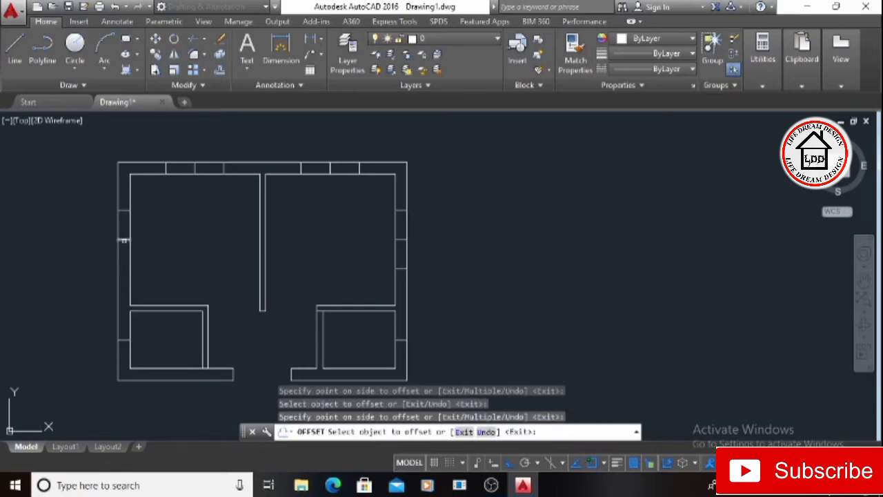
pyautogui.click(119, 243)
pyautogui.click(124, 245)
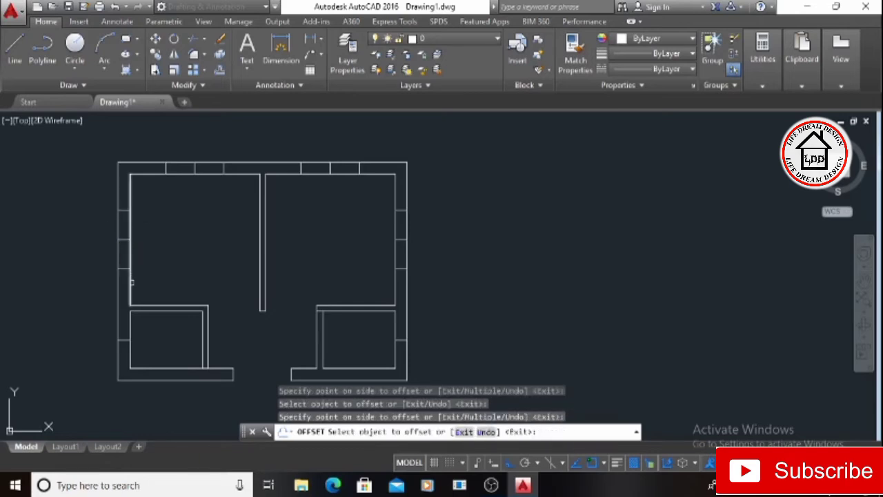
pyautogui.press('Return')
# Step: Offset the centre lines of the two small openings beside the lower rooms 6" both upward and downward
pyautogui.press('Return')
pyautogui.write('6')
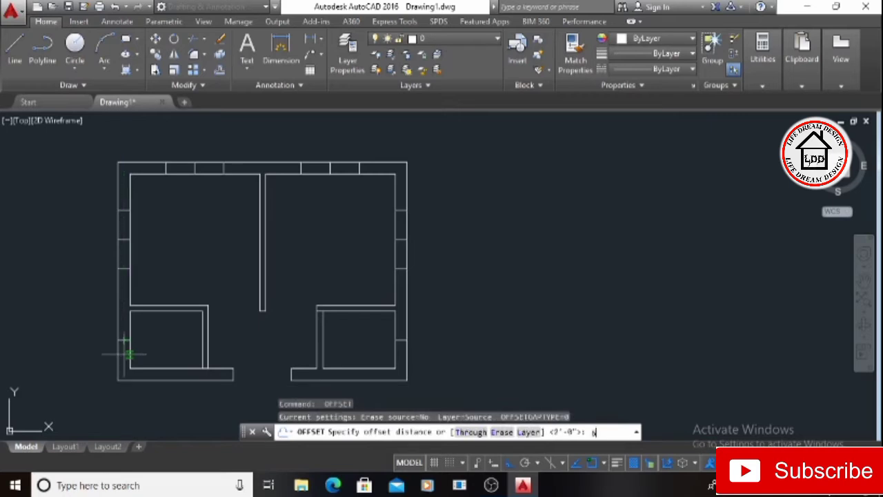
pyautogui.press('Return')
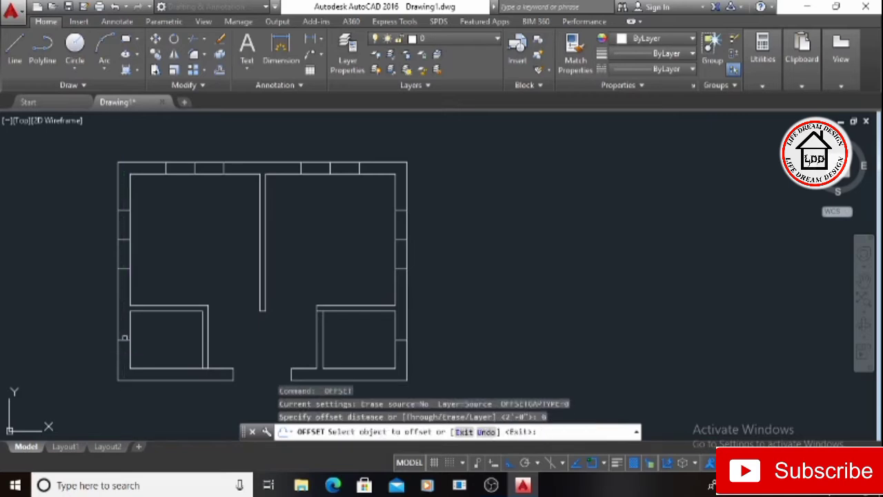
pyautogui.click(125, 337)
pyautogui.click(126, 342)
pyautogui.click(125, 342)
pyautogui.click(123, 353)
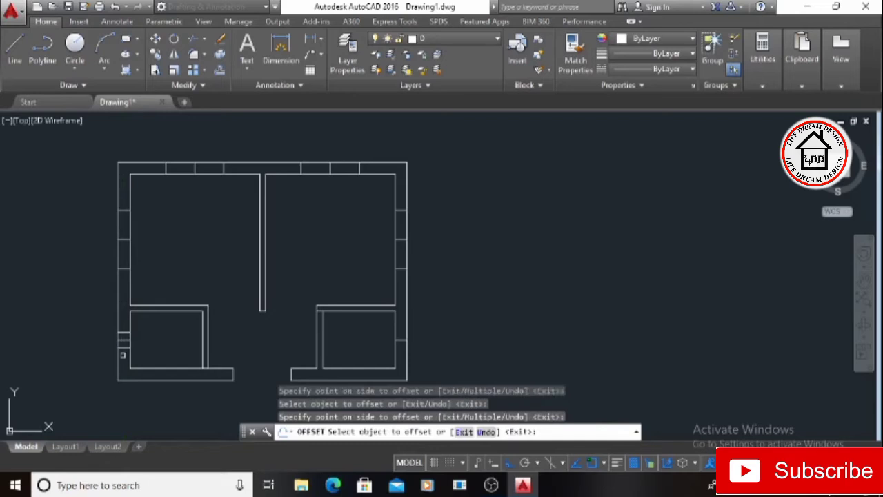
pyautogui.click(402, 338)
pyautogui.click(398, 342)
pyautogui.press('Escape')
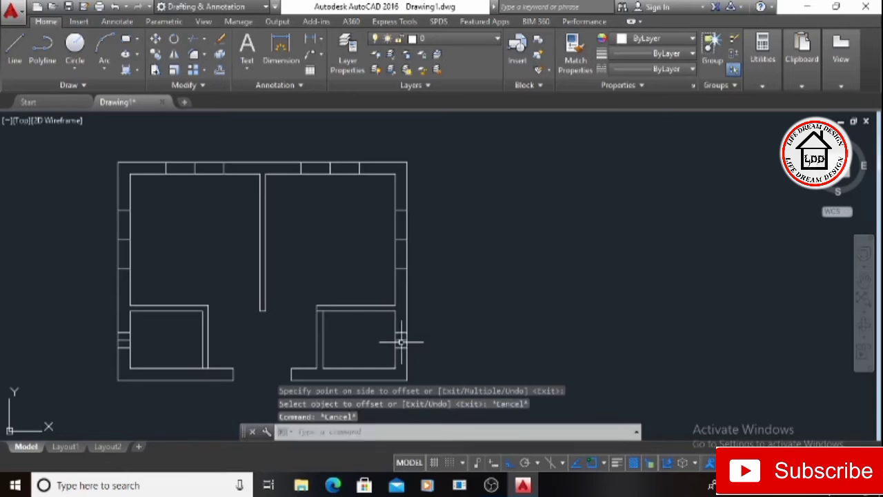
# Step: Delete the six opening centre lines in the right, top and left outer walls
pyautogui.scroll(2, 401, 341)
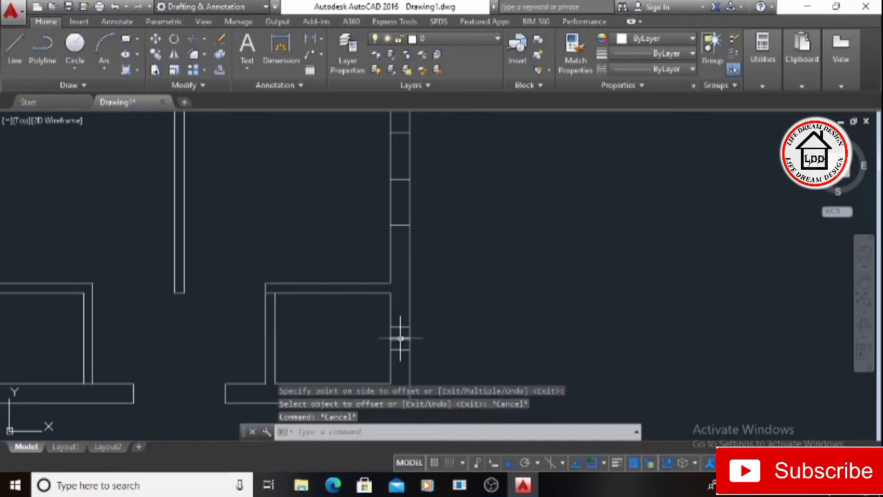
pyautogui.click(400, 338)
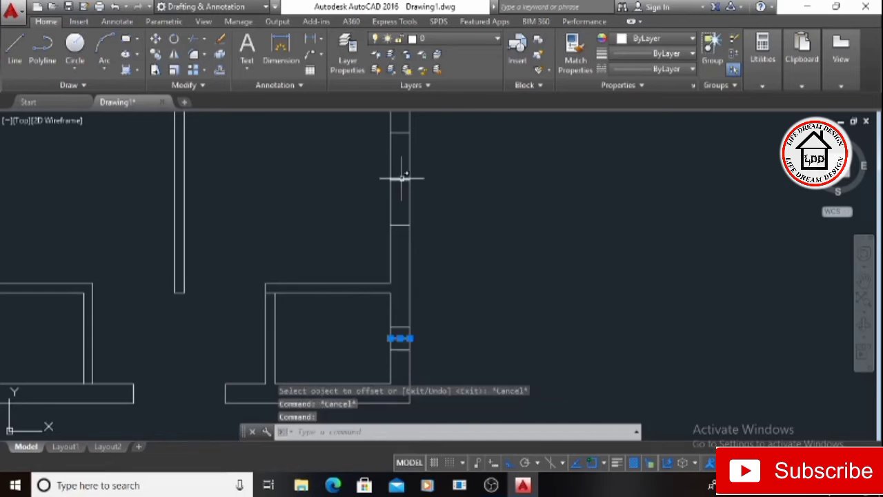
pyautogui.click(402, 178)
pyautogui.scroll(-2, 368, 187)
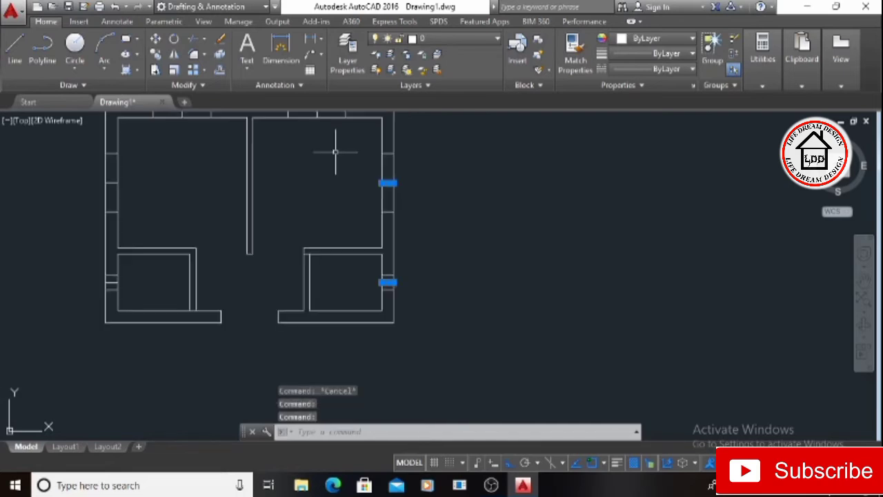
pyautogui.scroll(2, 335, 152)
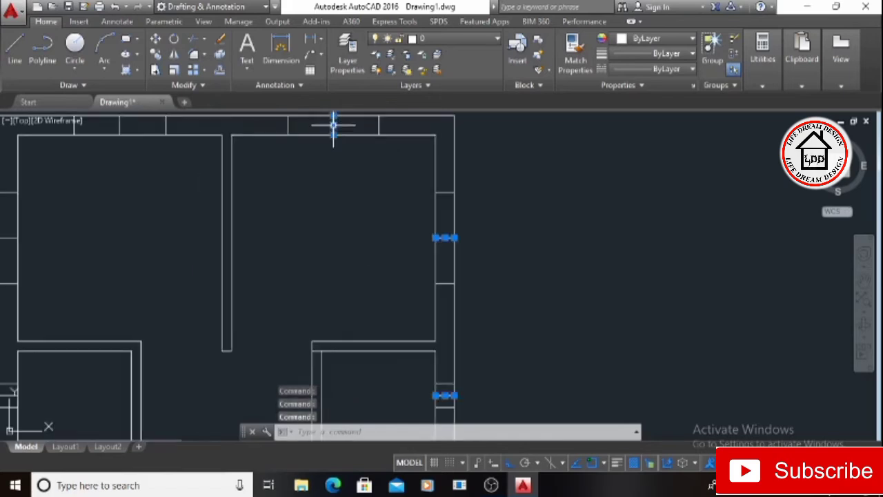
pyautogui.click(333, 125)
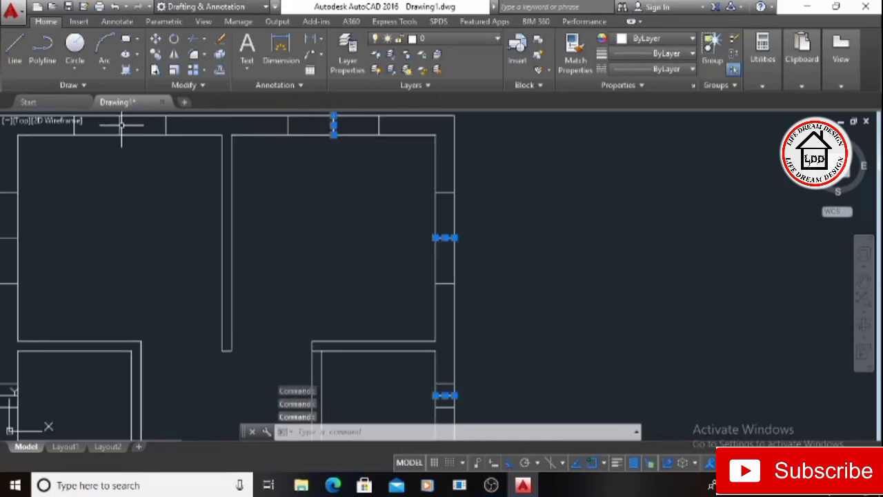
pyautogui.click(120, 125)
pyautogui.scroll(-3, 117, 125)
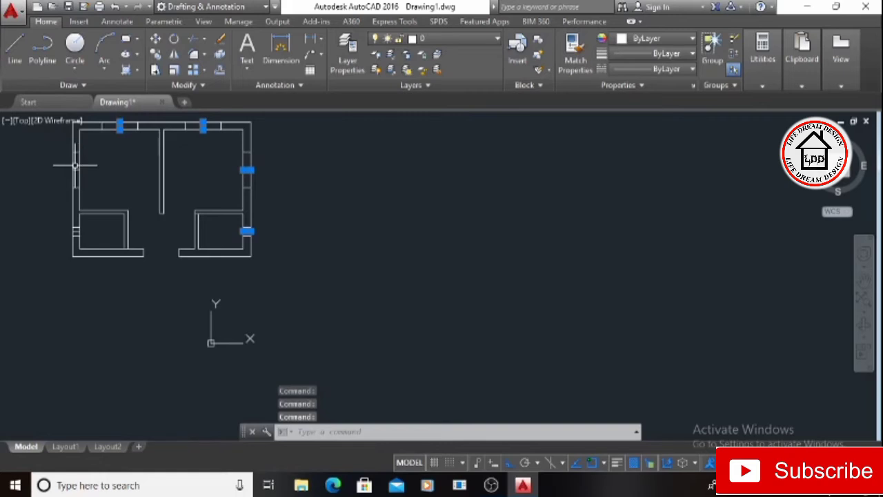
pyautogui.scroll(3, 76, 165)
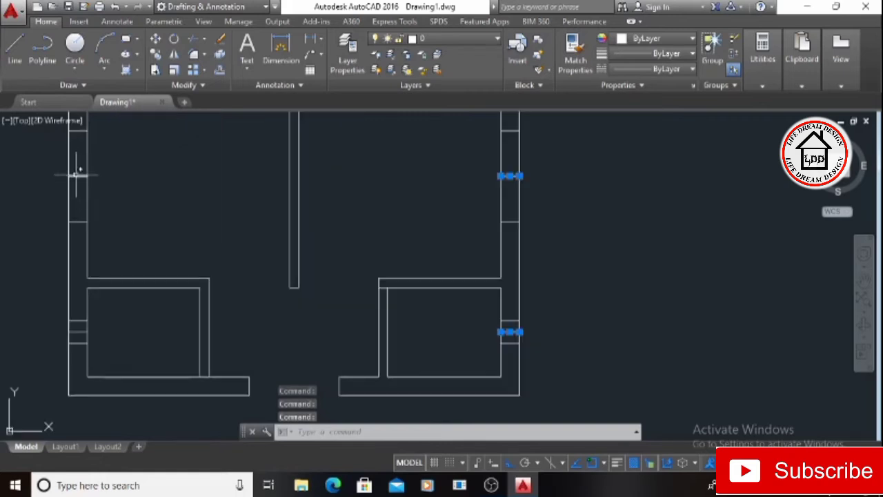
pyautogui.click(77, 175)
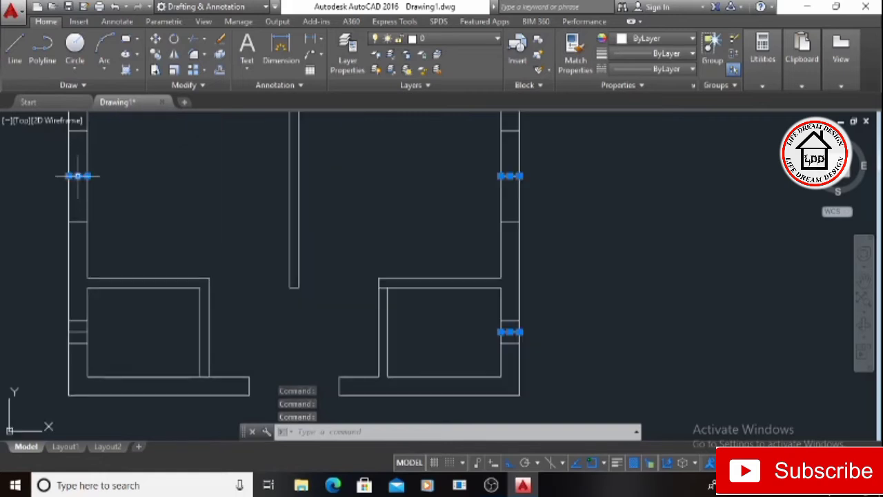
pyautogui.click(76, 329)
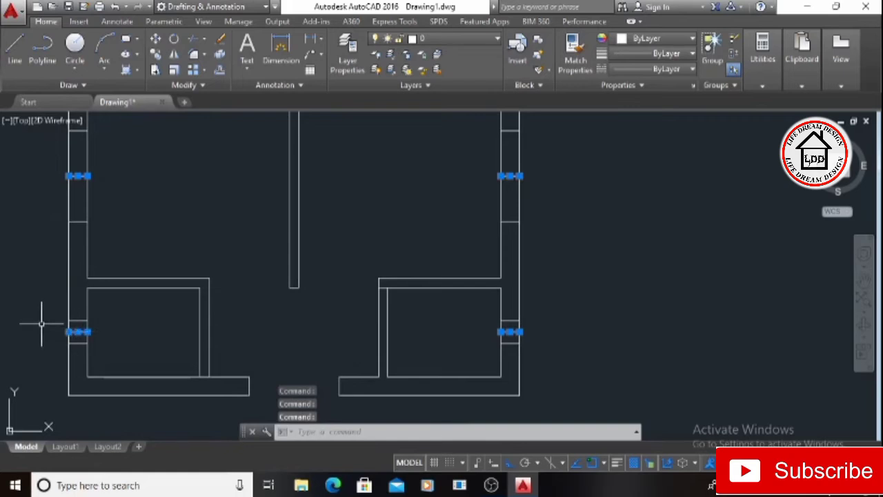
pyautogui.press('Delete')
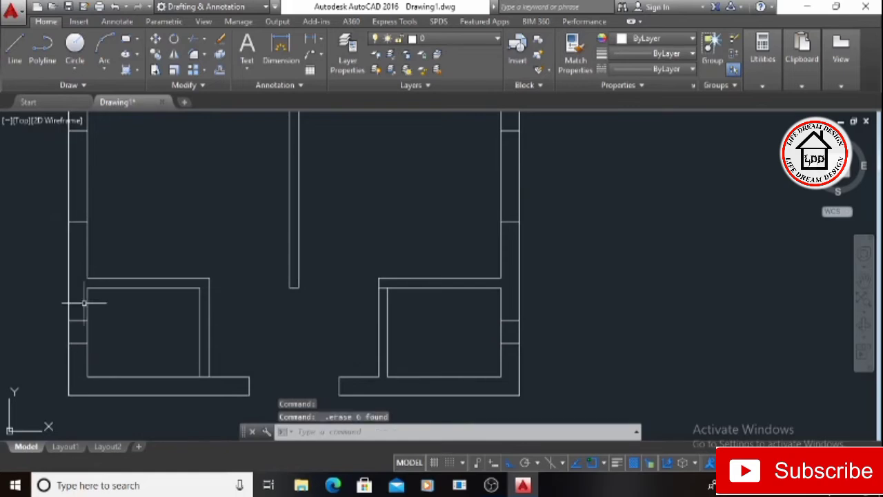
# Step: Draw a horizontal line between the edge midpoints of each of the two window openings in the top wall
pyautogui.scroll(-2, 145, 323)
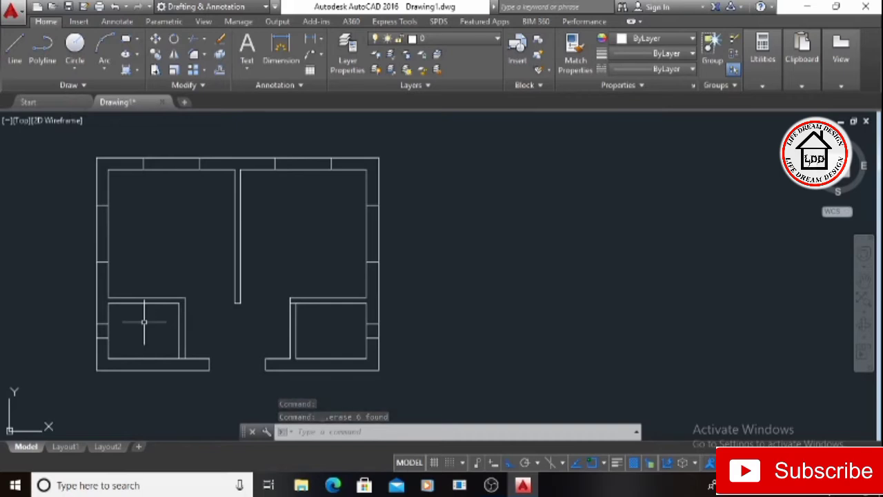
pyautogui.click(11, 64)
pyautogui.scroll(2, 134, 158)
pyautogui.click(147, 164)
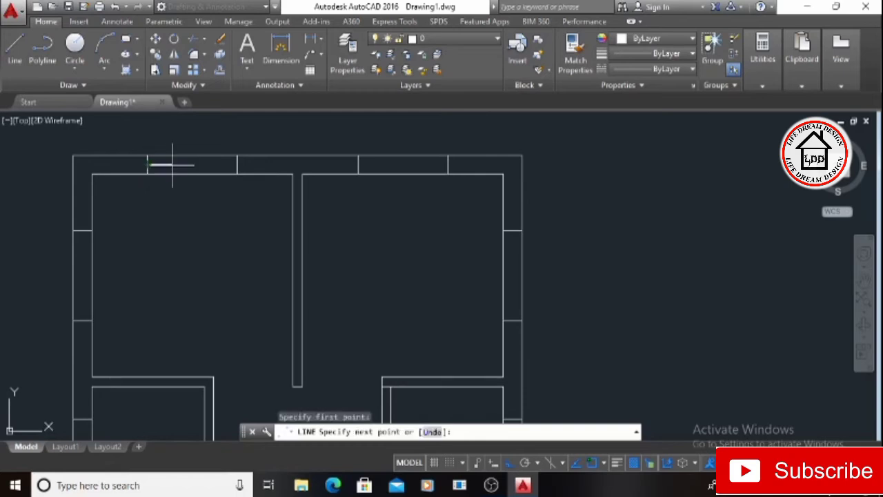
pyautogui.click(237, 164)
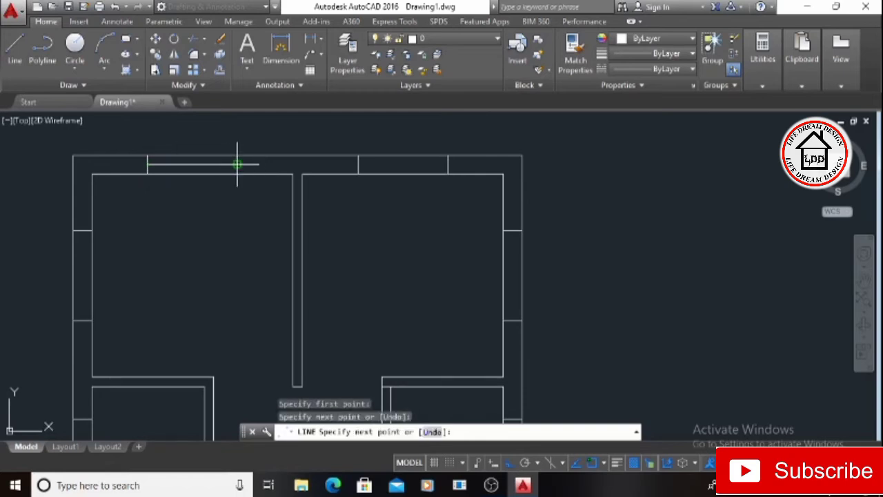
pyautogui.press('Return')
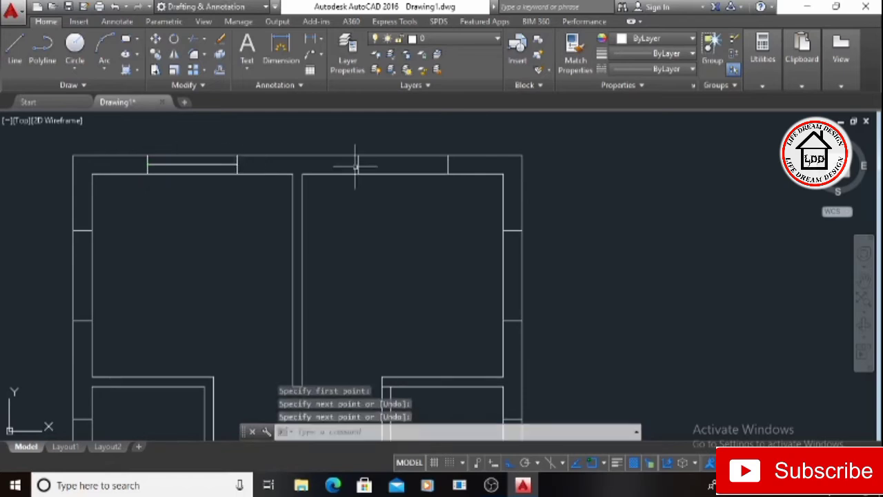
pyautogui.press('Return')
pyautogui.click(358, 164)
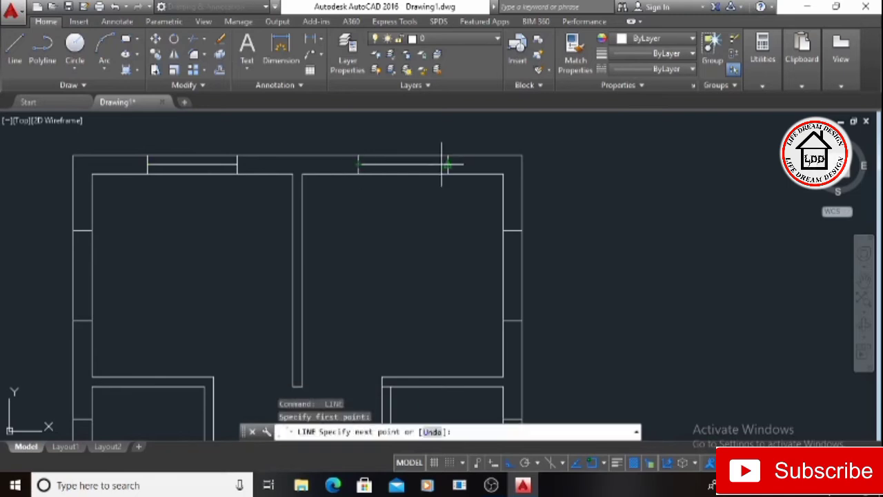
pyautogui.click(447, 164)
pyautogui.press('Return')
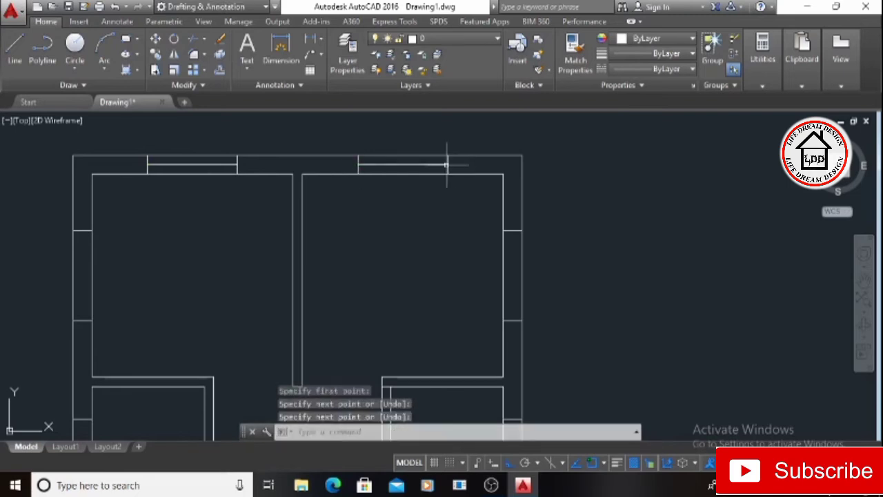
# Step: Draw a vertical line between the edge midpoints of the large and small window openings in the right outer wall
pyautogui.press('Return')
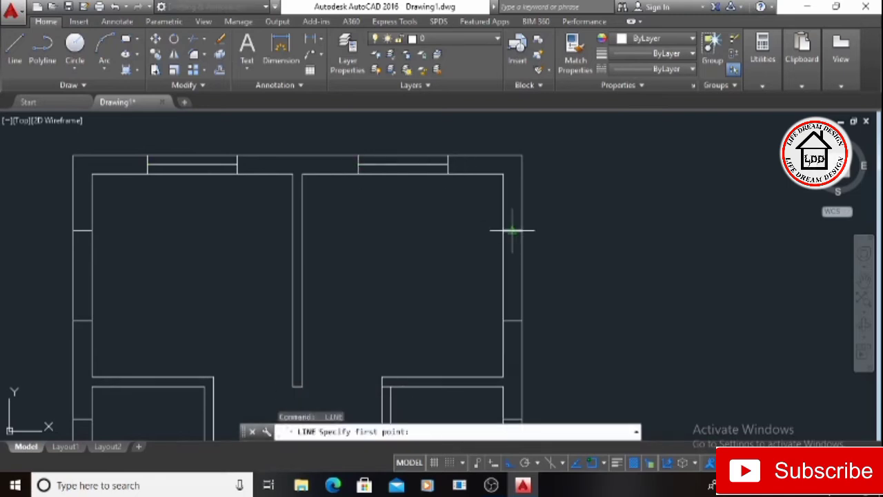
pyautogui.click(512, 231)
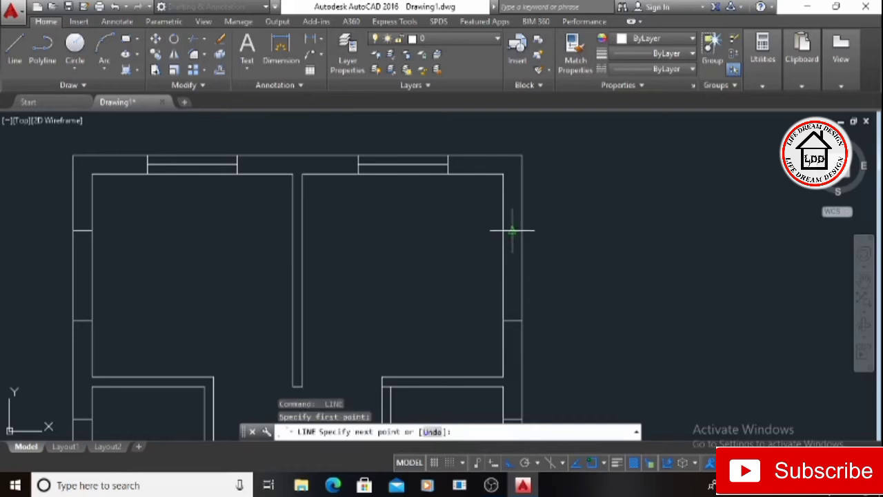
pyautogui.click(514, 319)
pyautogui.press('Return')
pyautogui.scroll(-4, 508, 345)
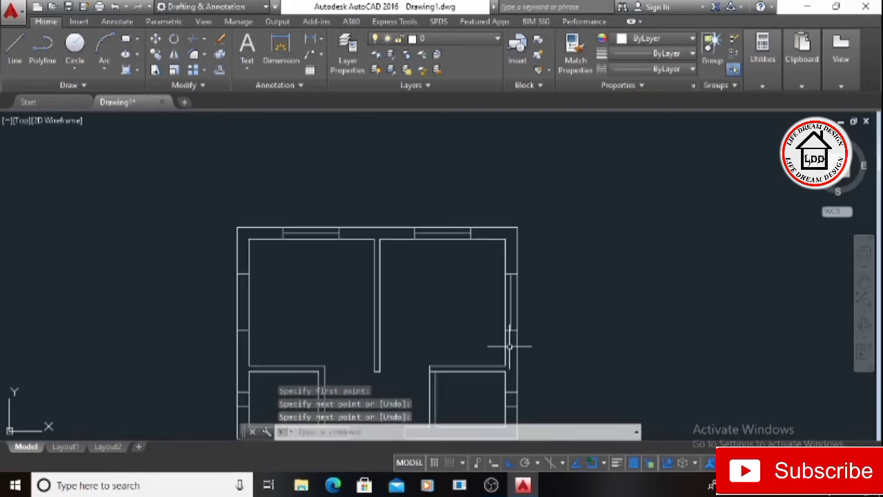
pyautogui.scroll(4, 508, 372)
pyautogui.press('Return')
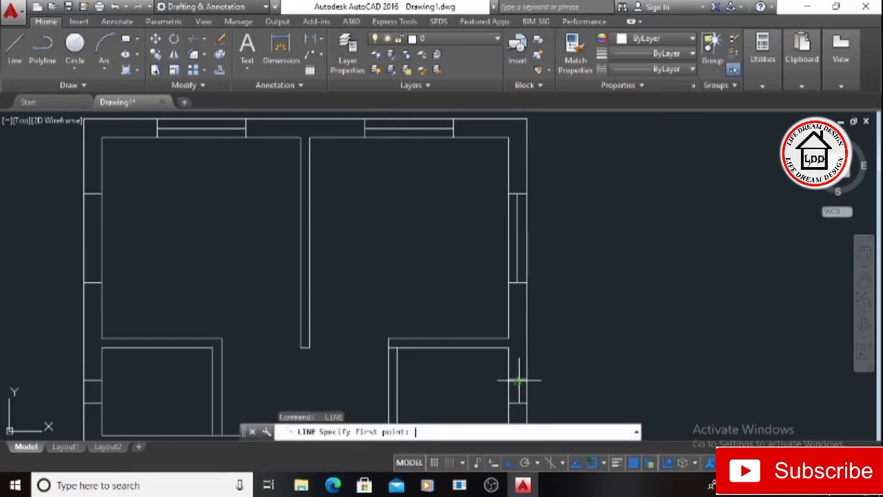
pyautogui.click(516, 380)
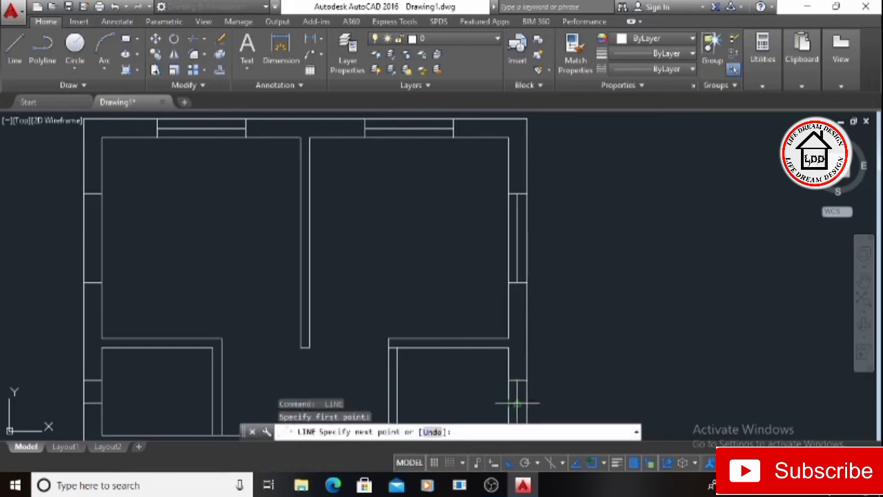
pyautogui.click(515, 402)
pyautogui.press('Return')
# Step: Draw a vertical line between the edge midpoints of the small window opening in the left outer wall
pyautogui.scroll(-4, 394, 365)
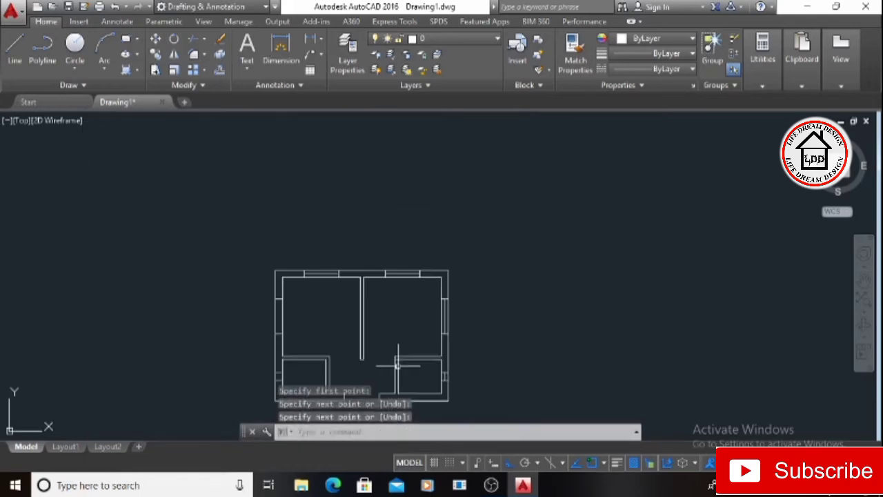
pyautogui.moveTo(289, 366); pyautogui.dragTo(292, 338, button='middle')
pyautogui.scroll(4, 289, 340)
pyautogui.write('l')
pyautogui.press('Return')
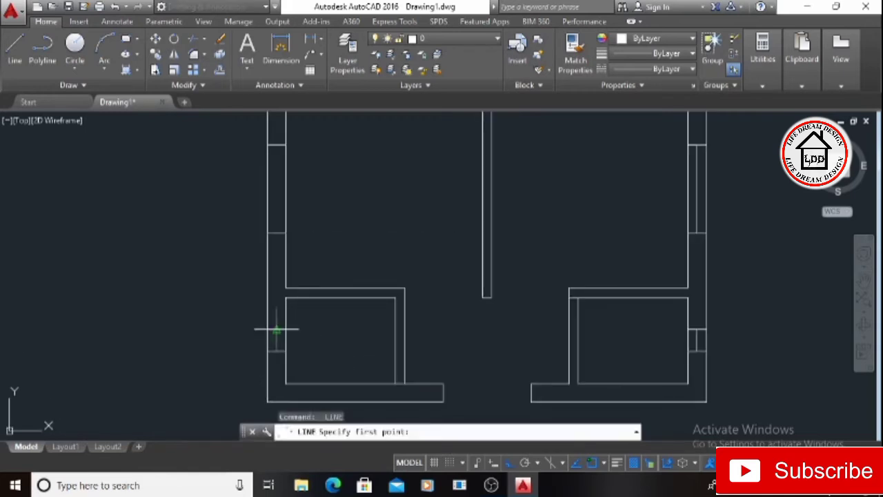
pyautogui.click(268, 336)
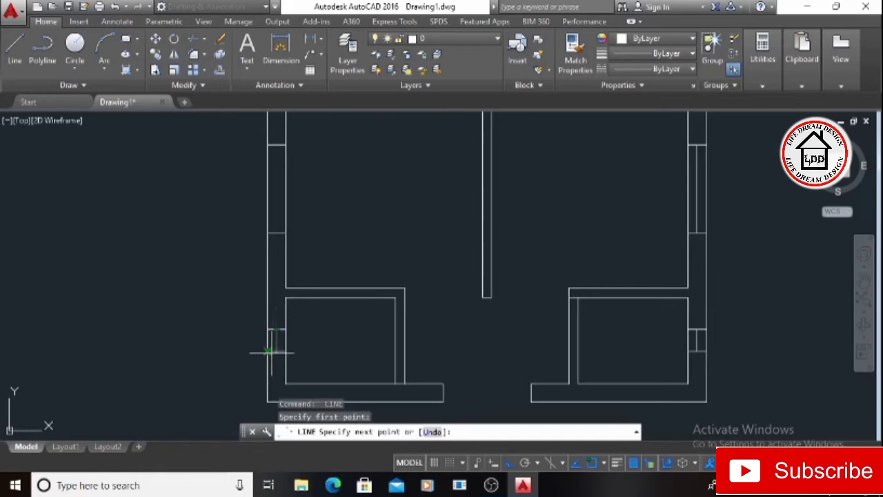
pyautogui.click(276, 350)
pyautogui.press('Return')
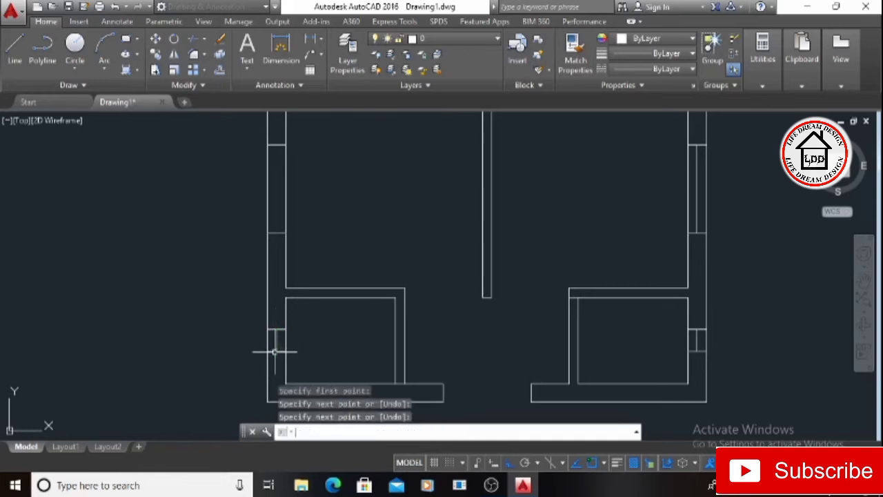
pyautogui.press('Escape')
pyautogui.press('Escape')
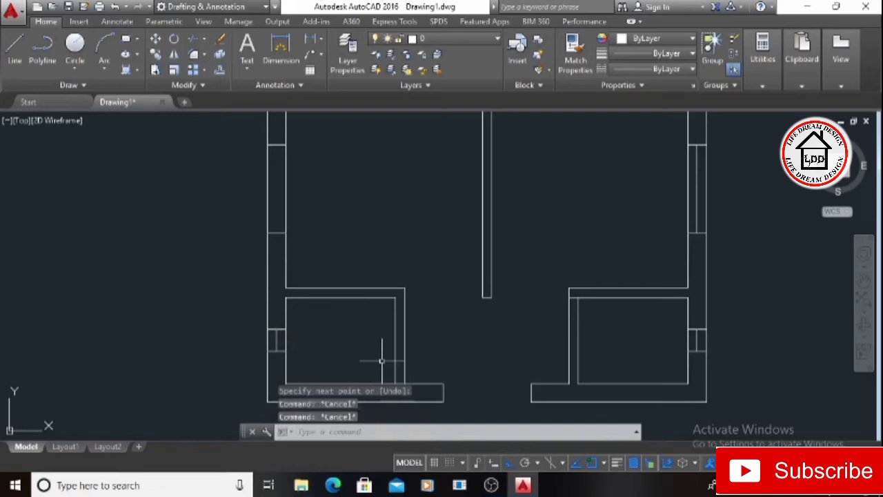
# Step: Offset the lower edge of the left vertical partition upward and the upper edge of the right vertical partition downward, both by 2'6"
pyautogui.write('e')
pyautogui.press('Return')
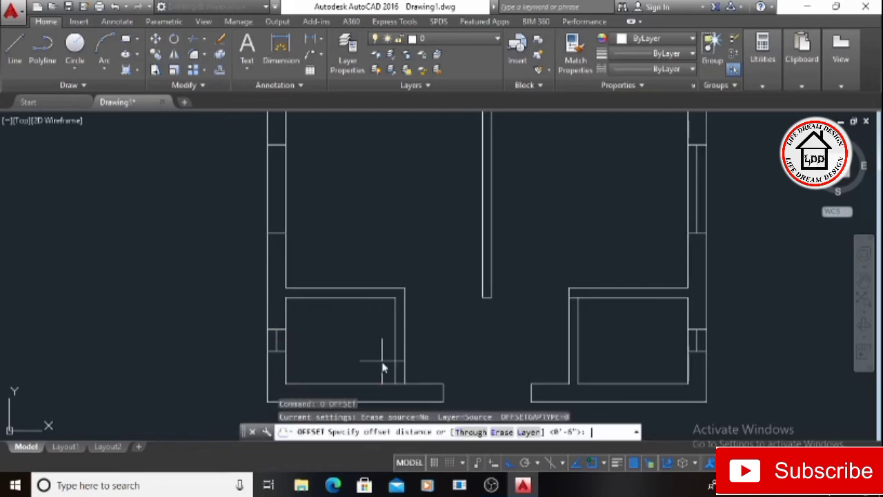
pyautogui.write("2'6")
pyautogui.press('Return')
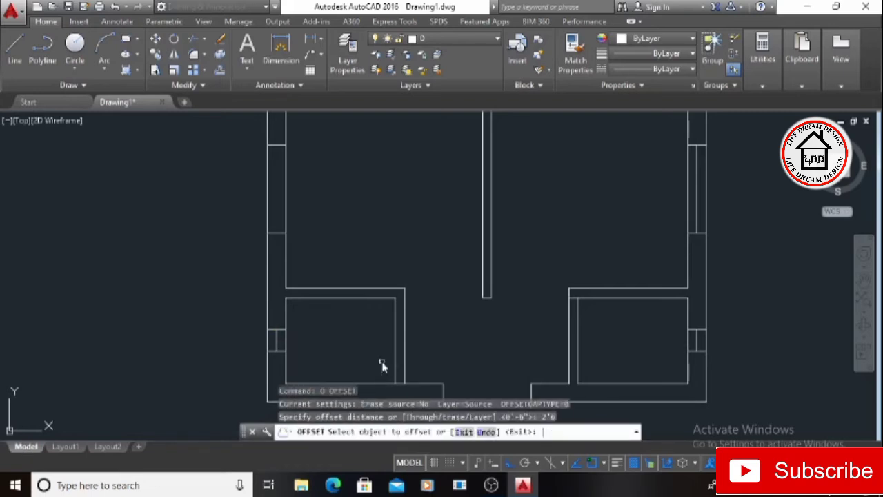
pyautogui.scroll(2, 398, 379)
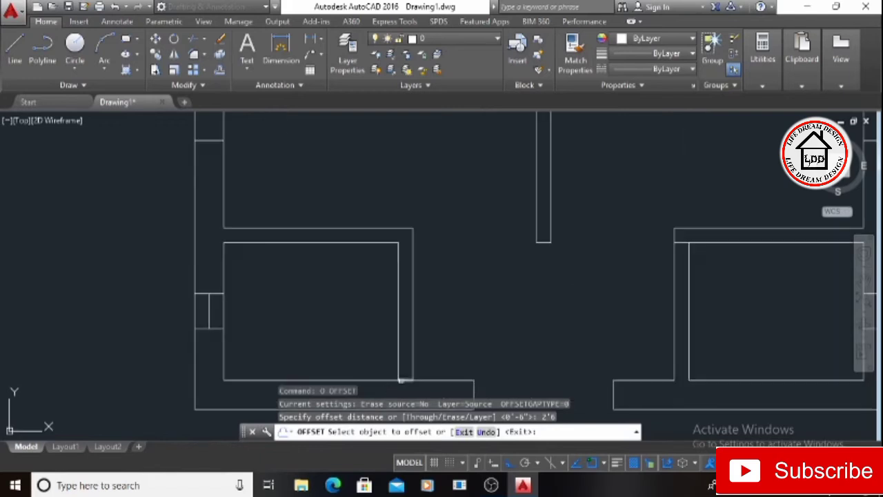
pyautogui.click(401, 369)
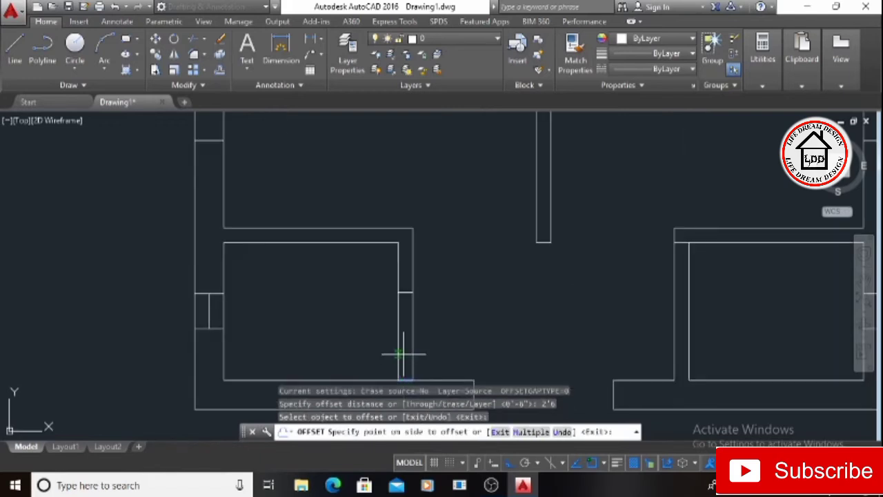
pyautogui.click(403, 353)
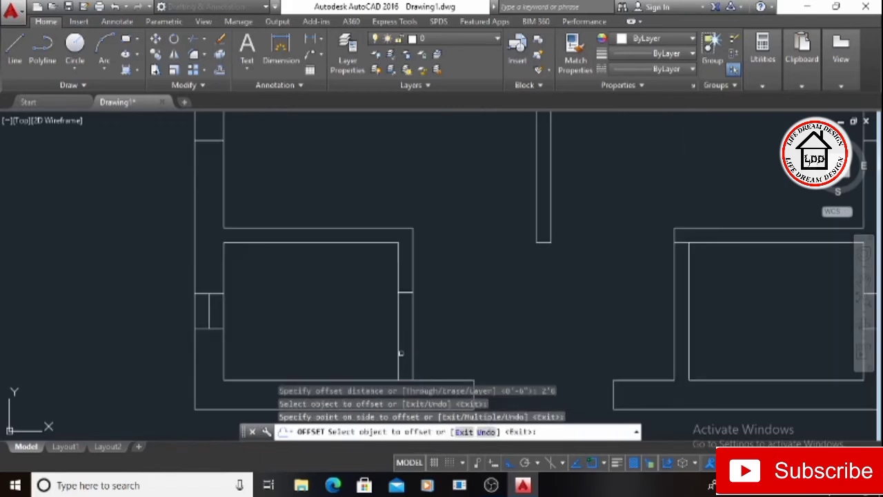
pyautogui.click(680, 244)
pyautogui.click(665, 283)
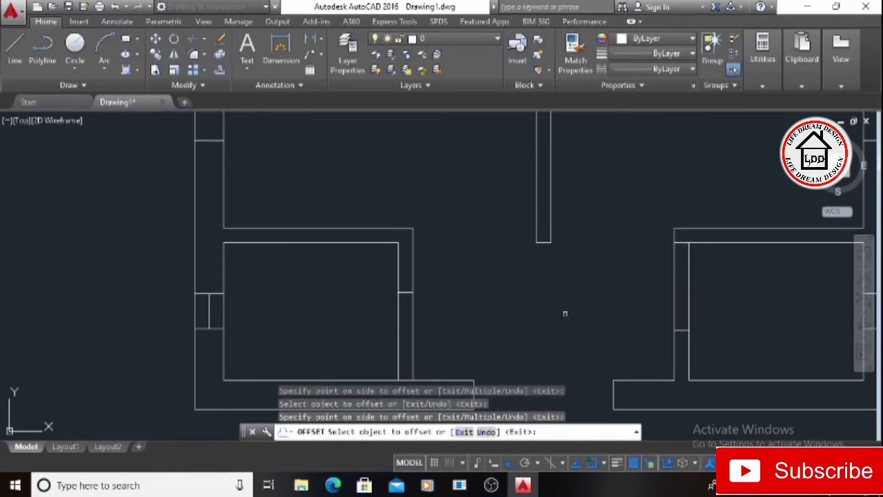
pyautogui.press('Escape')
pyautogui.press('Escape')
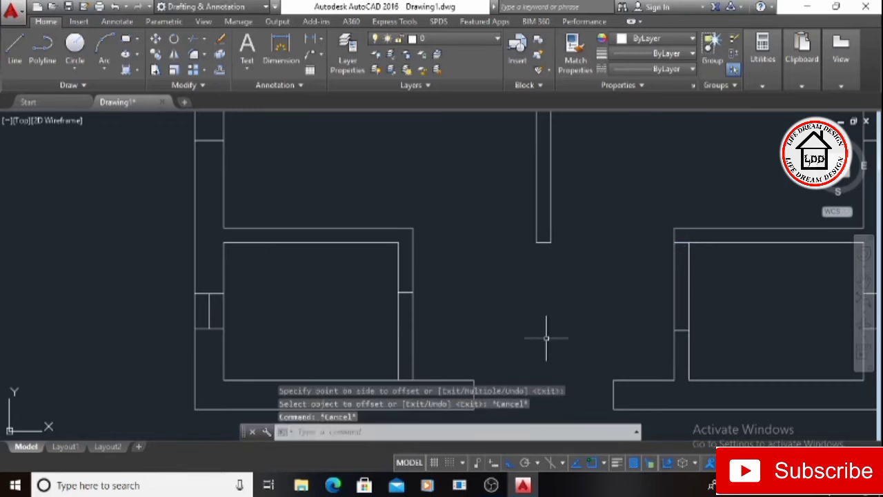
# Step: Trim the left vertical partition below its offset line and the right one above its offset line to open the two doorways
pyautogui.write('tr')
pyautogui.press('Return')
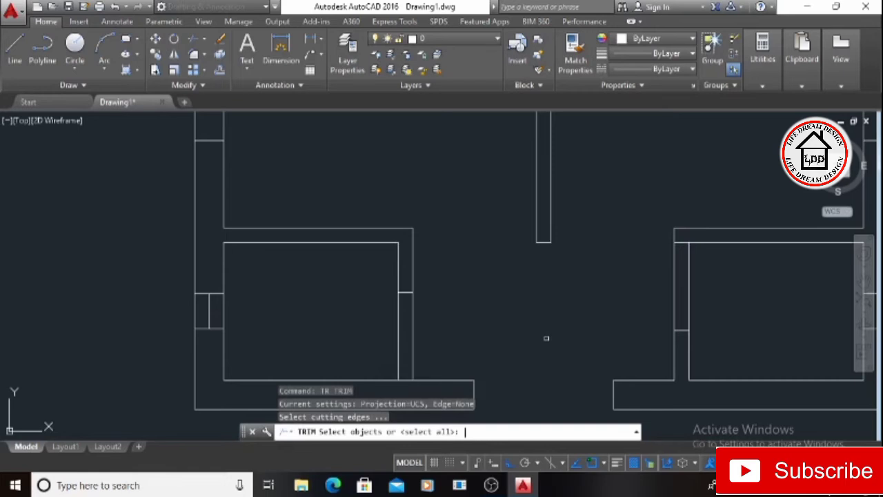
pyautogui.press('Return')
pyautogui.click(422, 322)
pyautogui.click(368, 331)
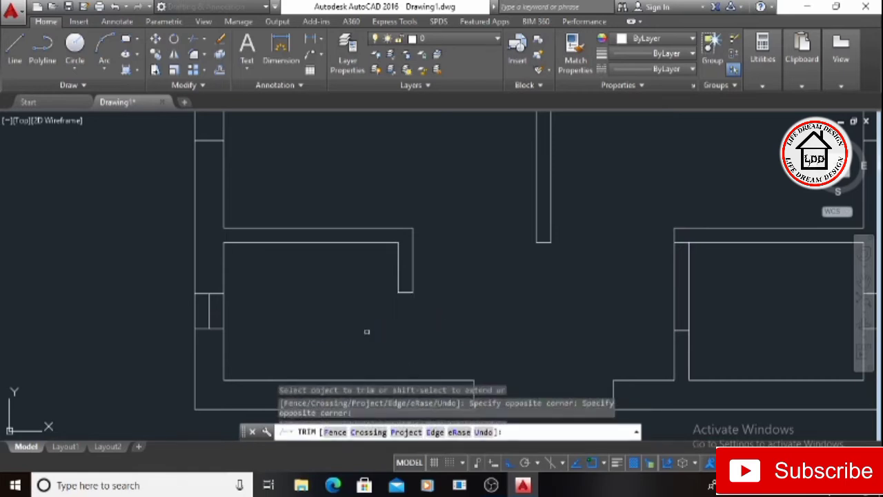
pyautogui.click(701, 282)
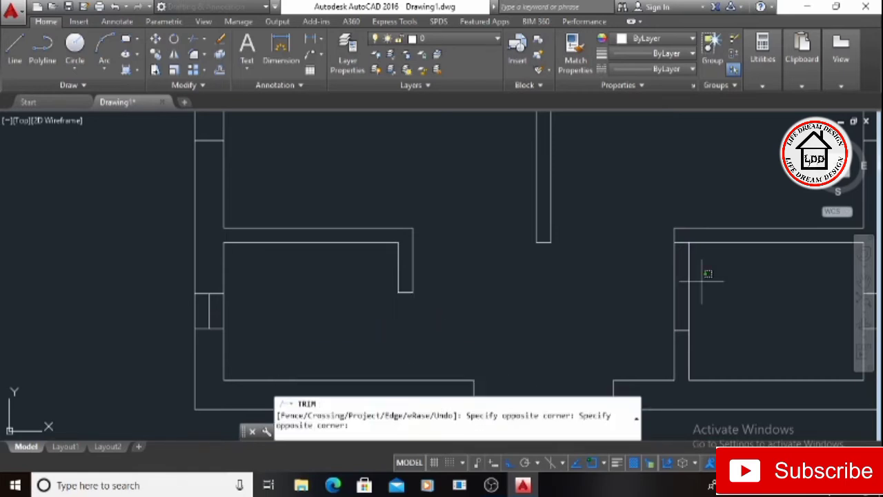
pyautogui.click(663, 288)
pyautogui.scroll(-2, 655, 289)
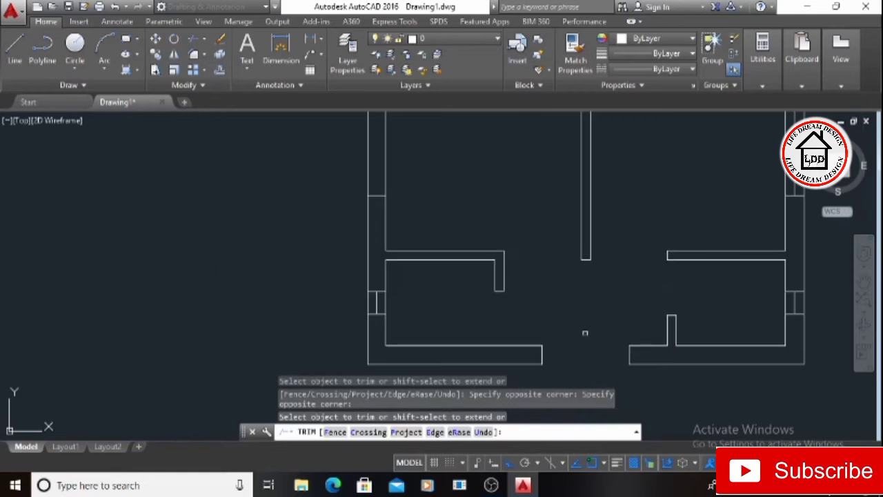
pyautogui.press('Escape')
pyautogui.press('Escape')
pyautogui.press('Escape')
pyautogui.press('Escape')
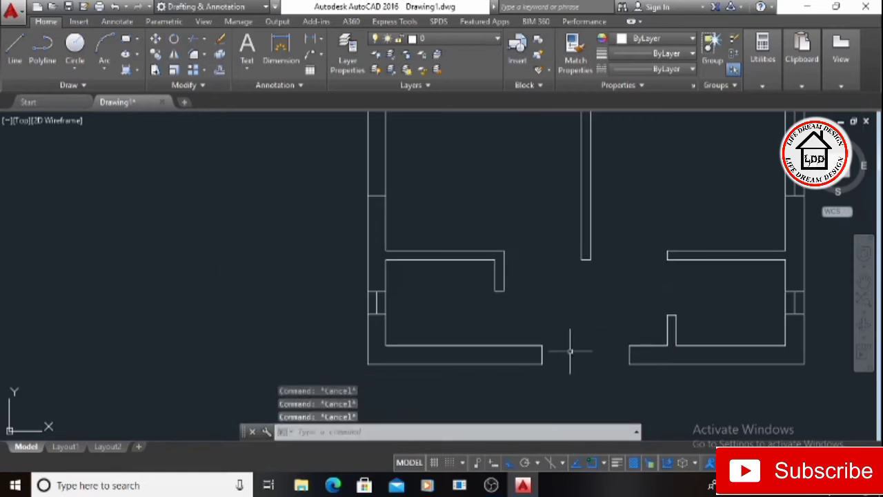
# Step: Draw a vertical line between the edge midpoints of the large window opening in the left outer wall
pyautogui.scroll(-5, 569, 351)
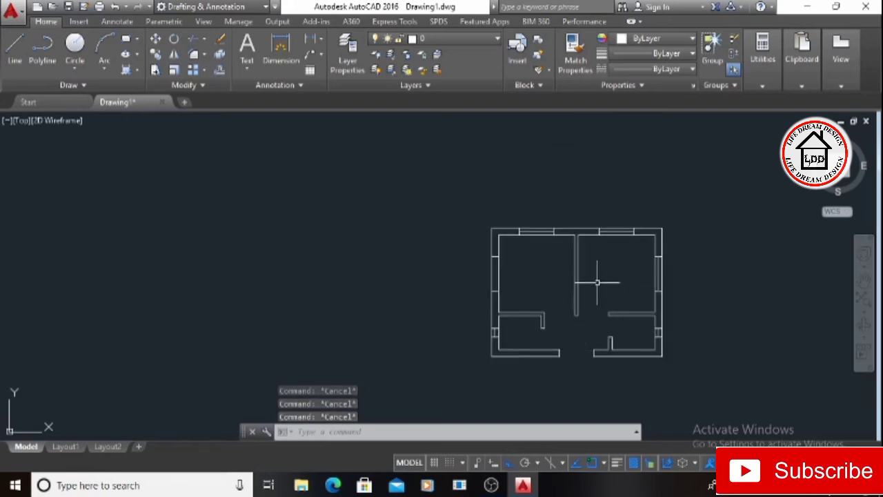
pyautogui.scroll(2, 597, 282)
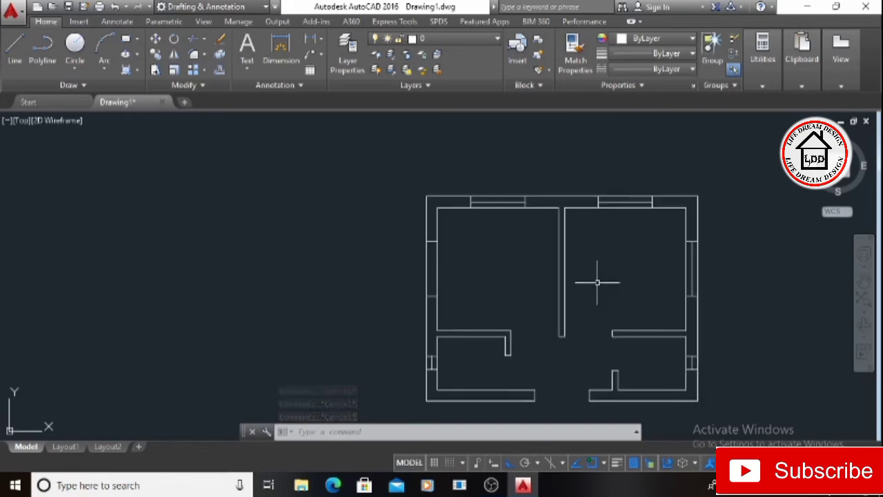
pyautogui.click(12, 54)
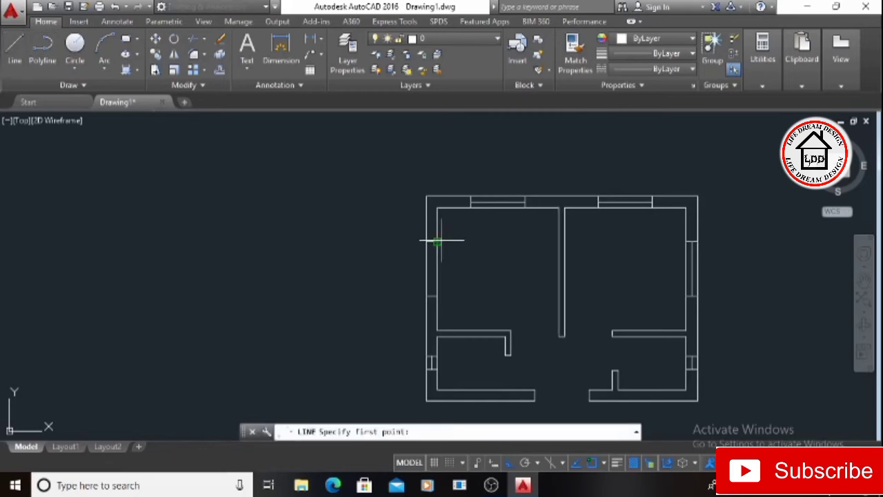
pyautogui.click(432, 242)
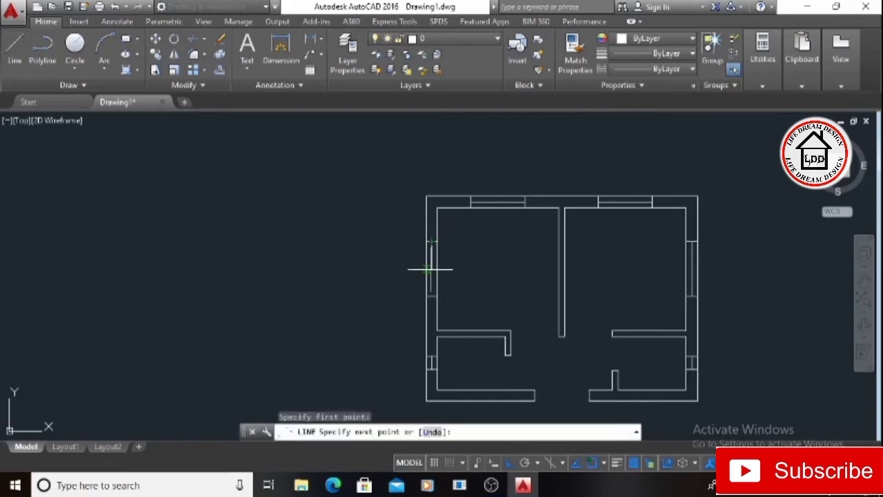
pyautogui.click(432, 296)
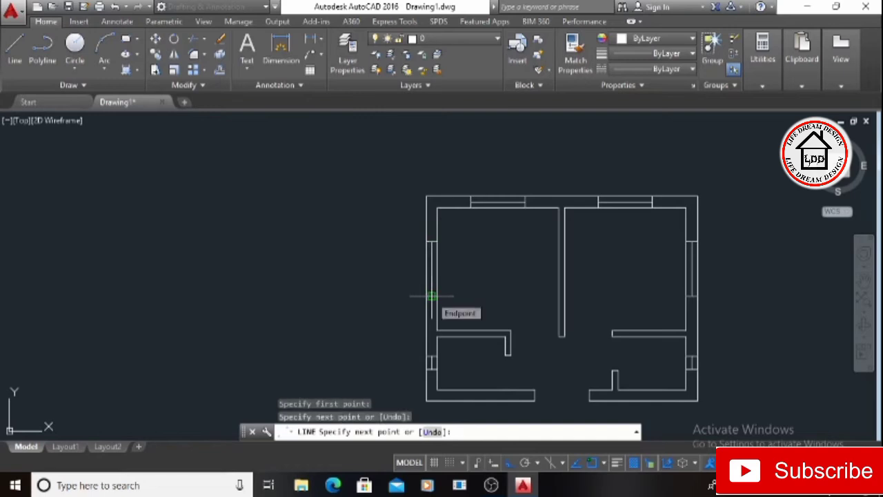
pyautogui.press('Return')
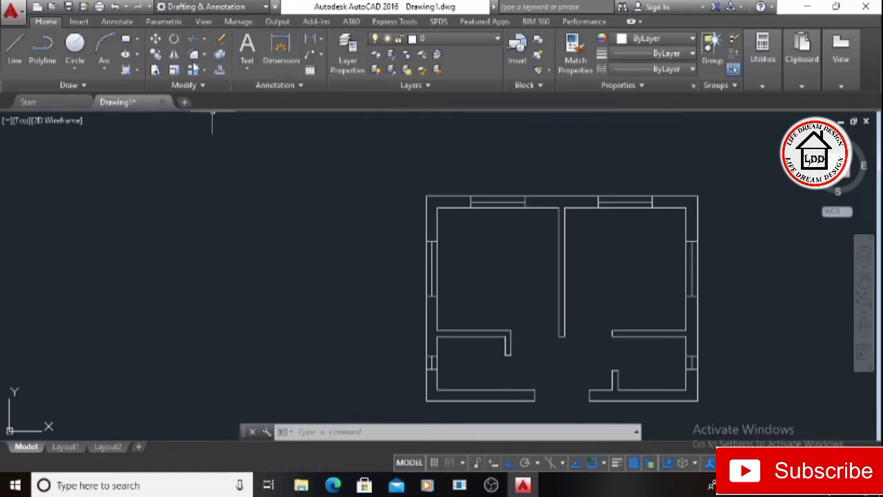
# Step: Start the Hatch command and look through the available hatch patterns
pyautogui.click(125, 71)
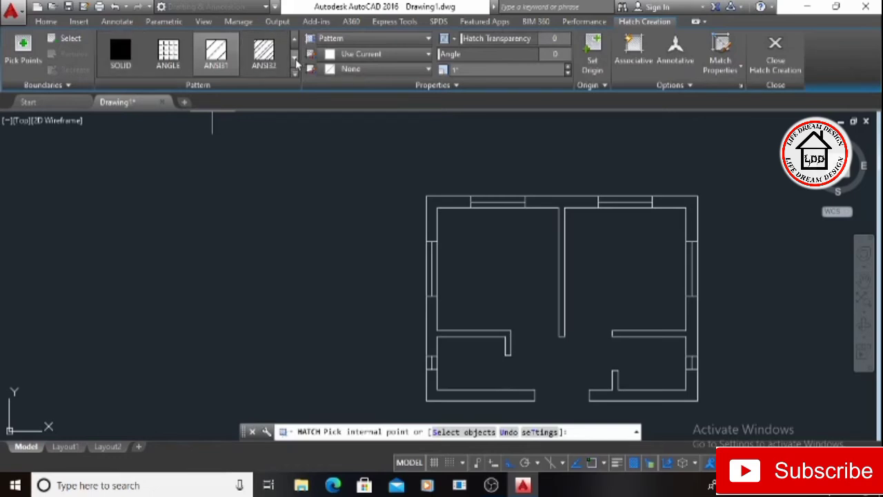
pyautogui.click(294, 58)
pyautogui.click(295, 58)
pyautogui.click(295, 58)
pyautogui.click(295, 58)
pyautogui.click(294, 58)
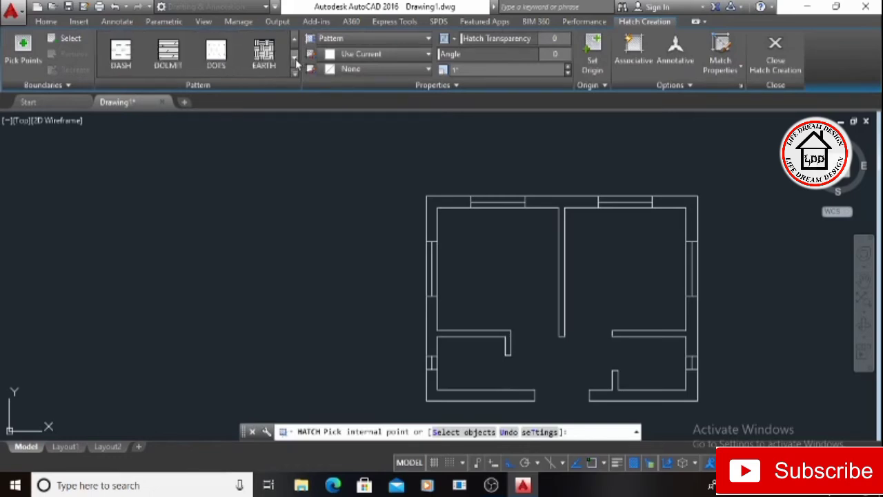
pyautogui.click(294, 58)
pyautogui.click(294, 58)
pyautogui.click(295, 58)
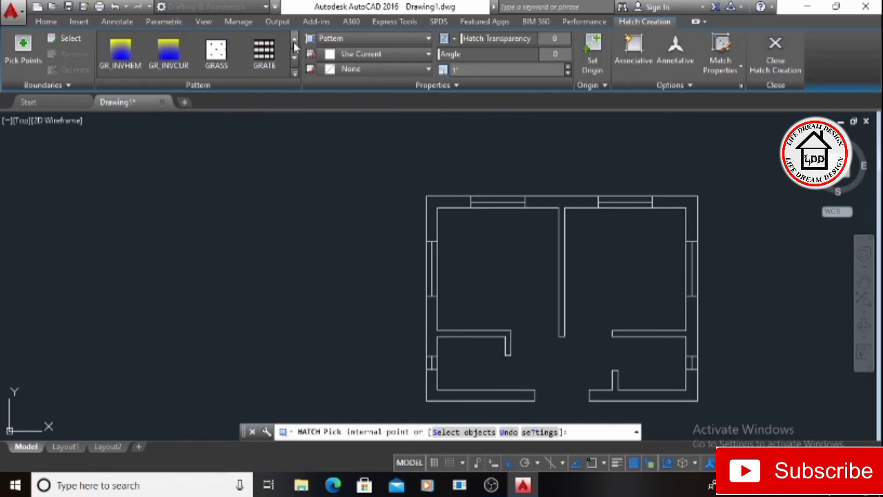
pyautogui.click(294, 41)
pyautogui.click(295, 41)
pyautogui.click(295, 42)
pyautogui.click(295, 41)
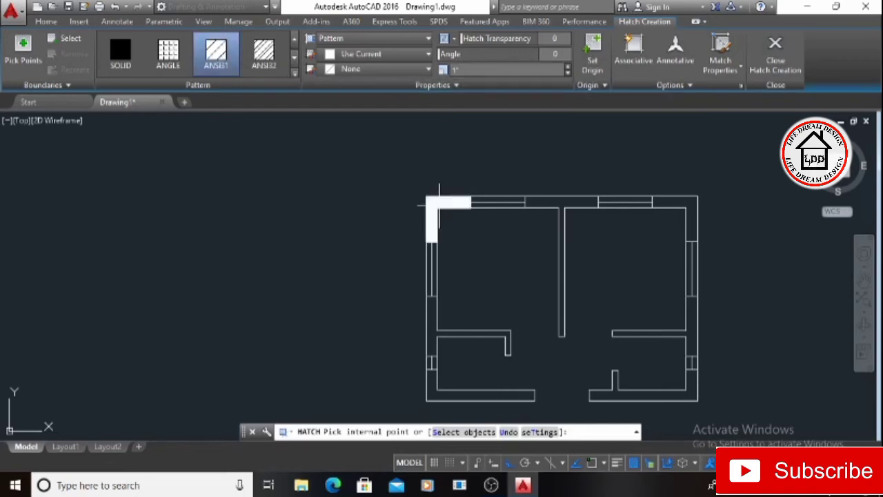
# Step: Hatch all seven outer wall sections and their attached partitions with the ANSI31 pattern, leaving the window openings empty
pyautogui.click(435, 205)
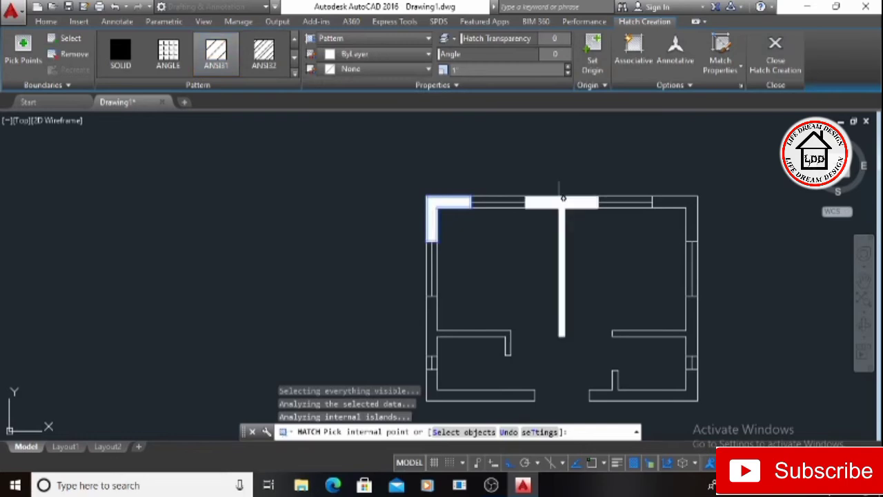
pyautogui.click(563, 199)
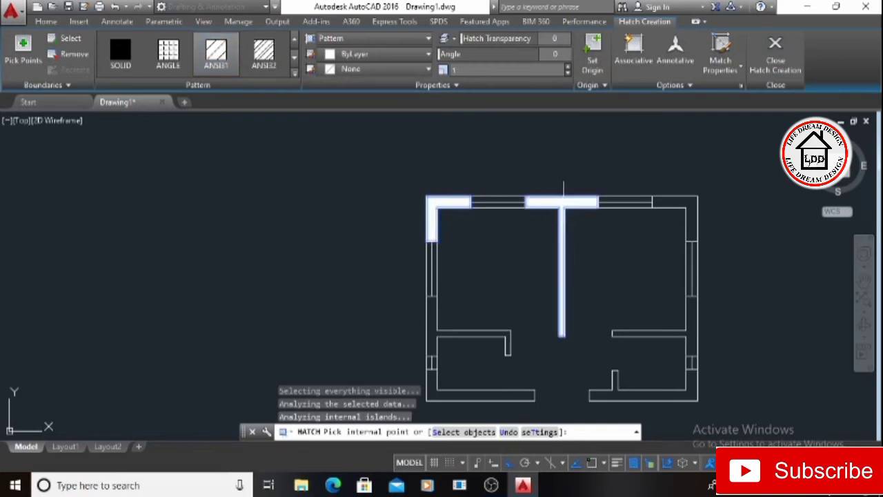
pyautogui.click(693, 202)
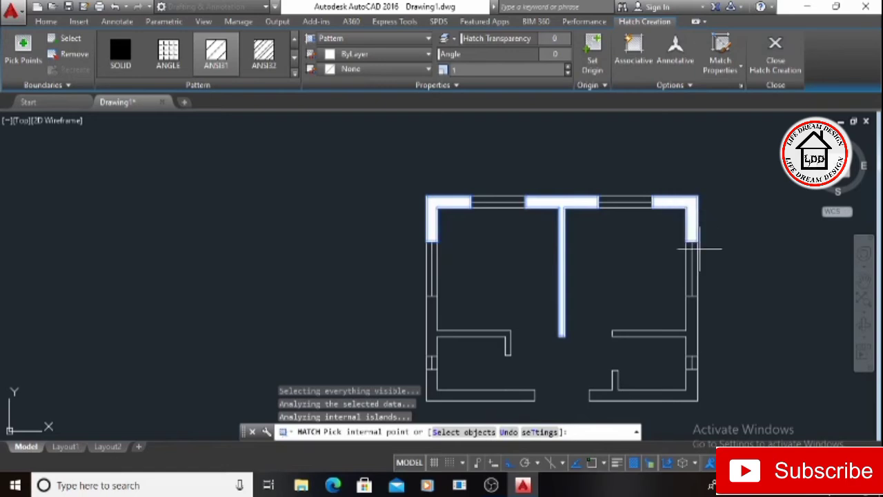
pyautogui.click(694, 319)
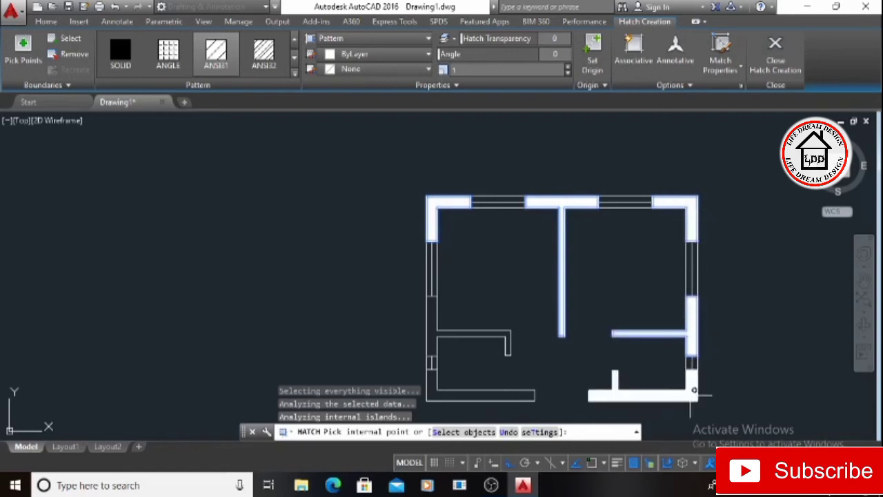
pyautogui.click(689, 395)
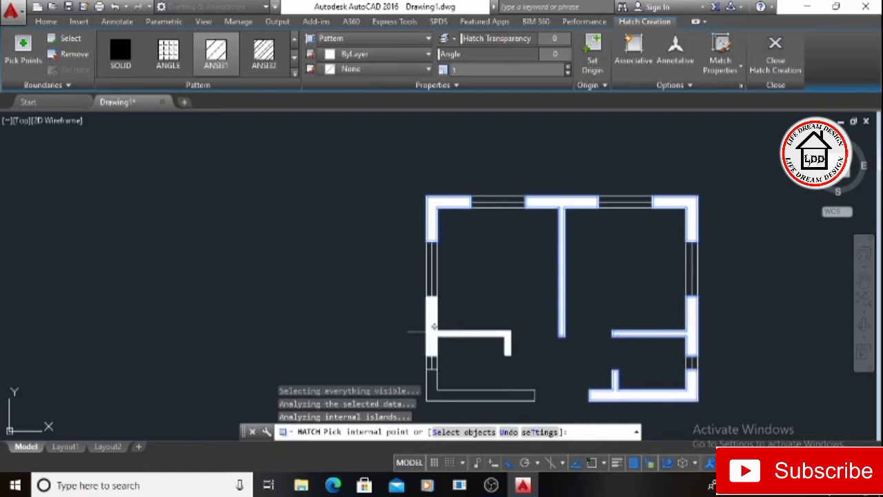
pyautogui.click(434, 331)
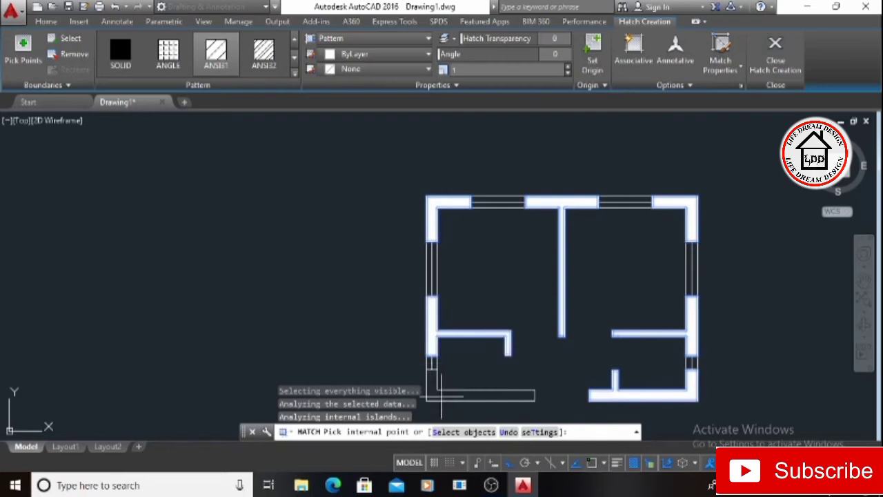
pyautogui.click(441, 395)
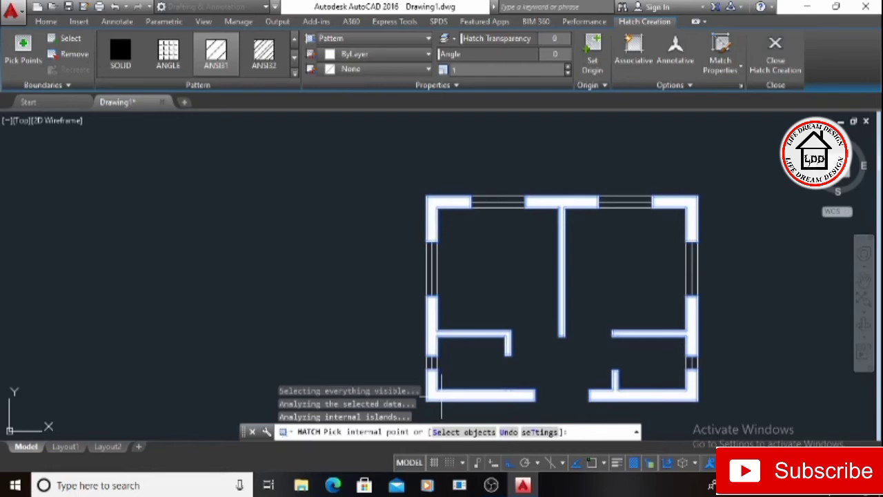
pyautogui.press('Escape')
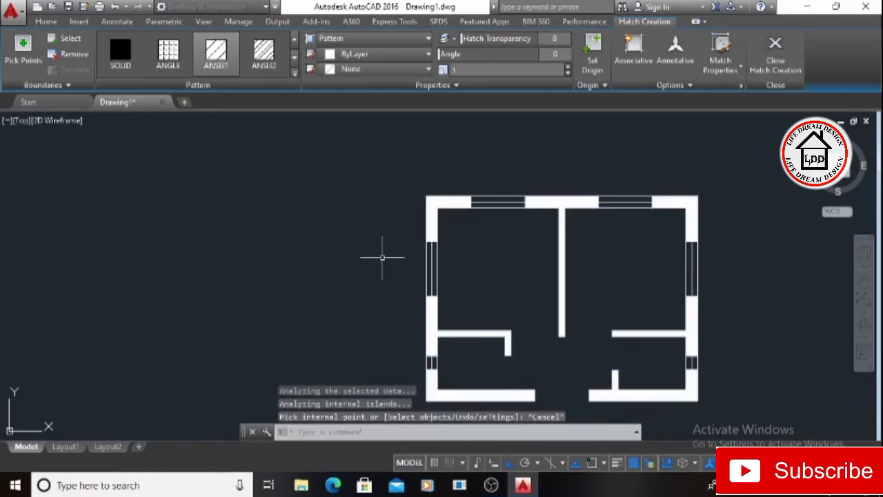
pyautogui.press('Escape')
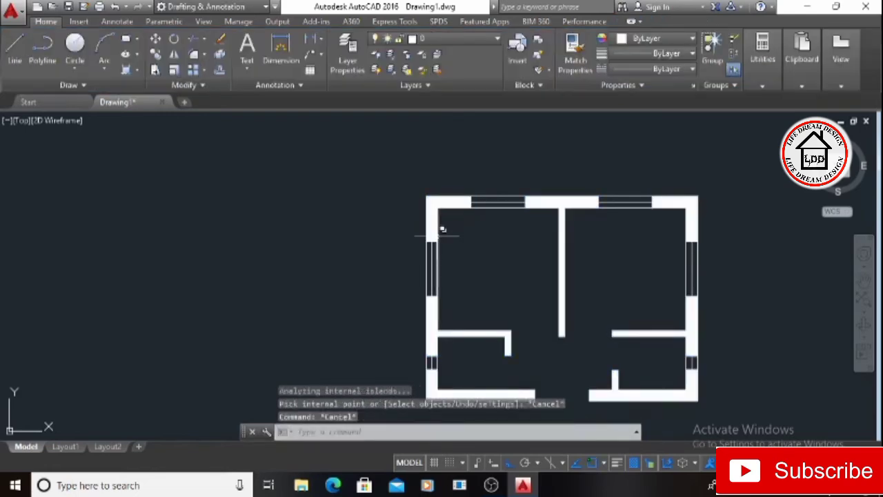
pyautogui.press('Escape')
# Step: Set the scale of the ANSI31 wall hatch to 20
pyautogui.scroll(6, 445, 229)
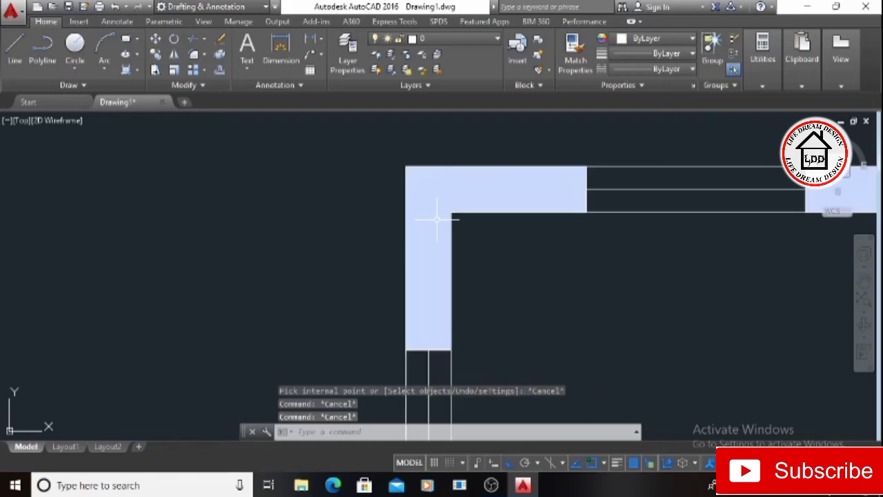
pyautogui.scroll(5, 436, 219)
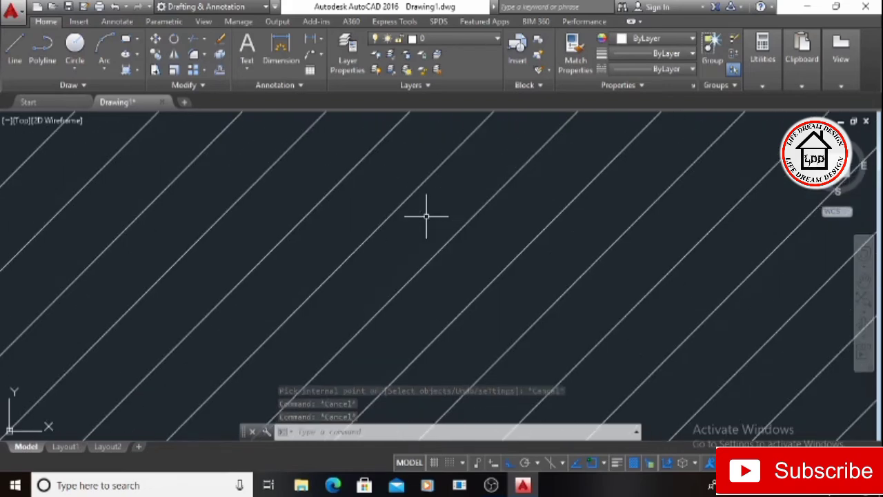
pyautogui.scroll(-5, 425, 216)
pyautogui.click(423, 196)
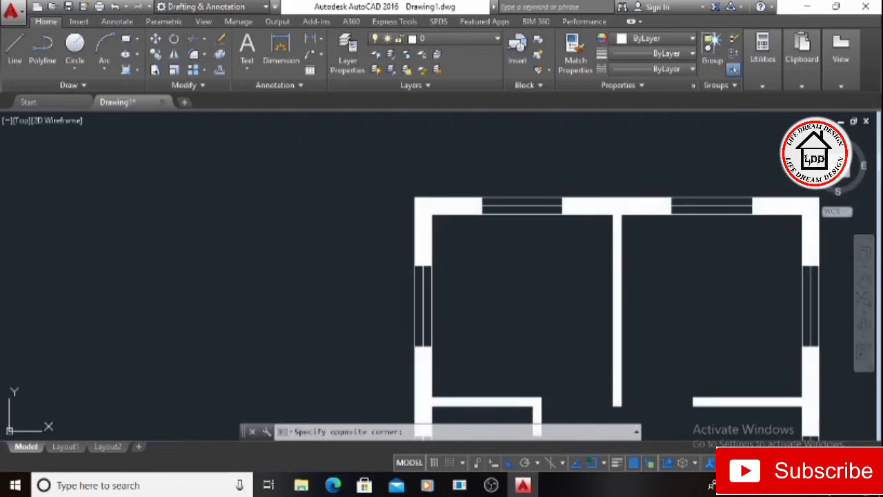
pyautogui.click(426, 202)
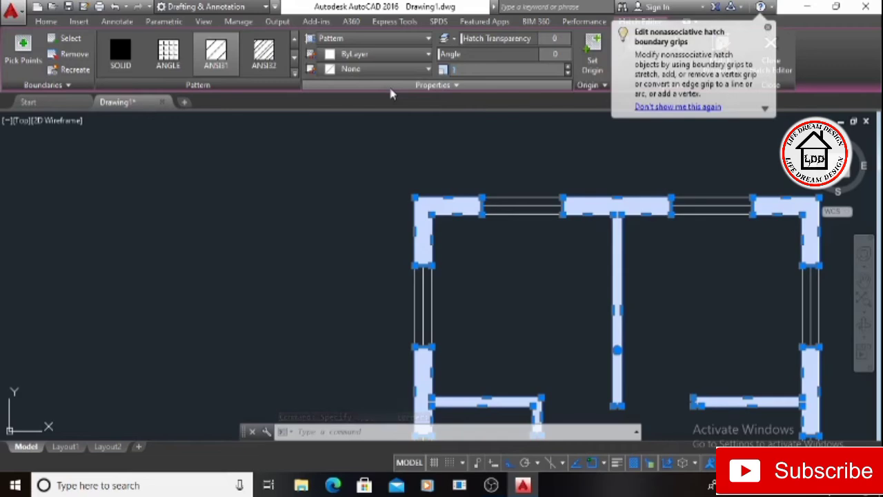
pyautogui.press('Return')
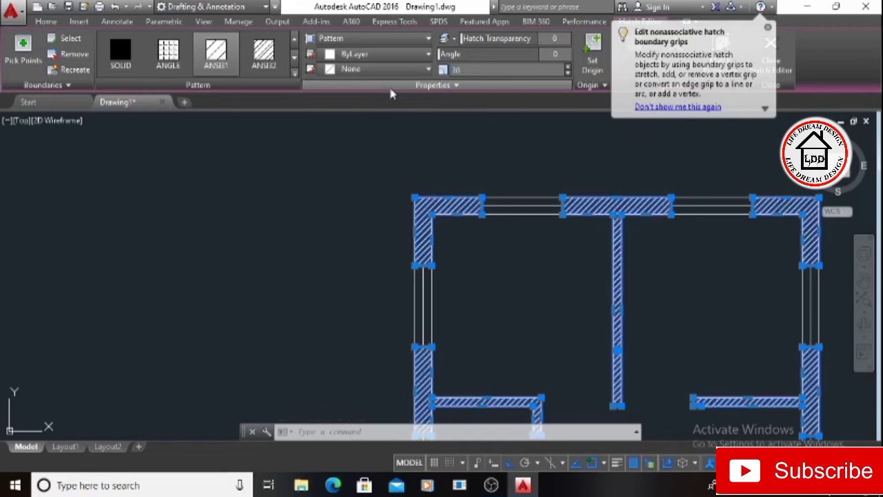
pyautogui.press('Escape')
pyautogui.press('Escape')
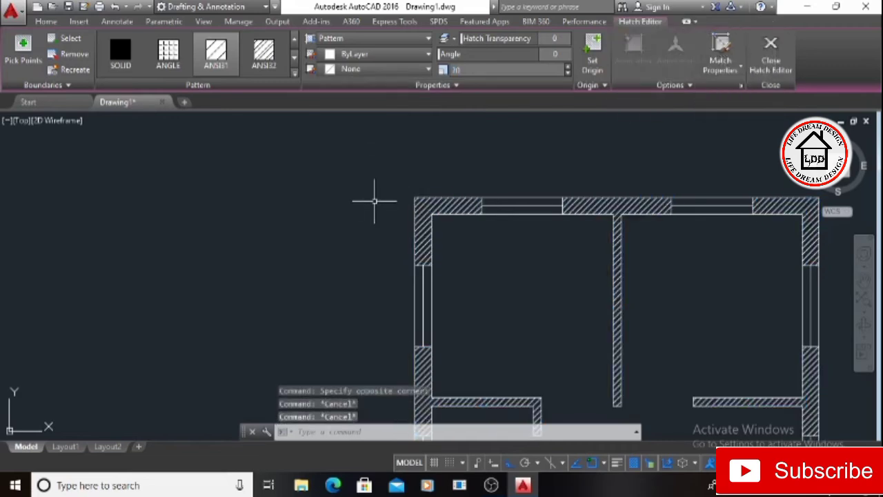
# Step: Change the colour of the wall hatch to green
pyautogui.write('z')
pyautogui.press('Return')
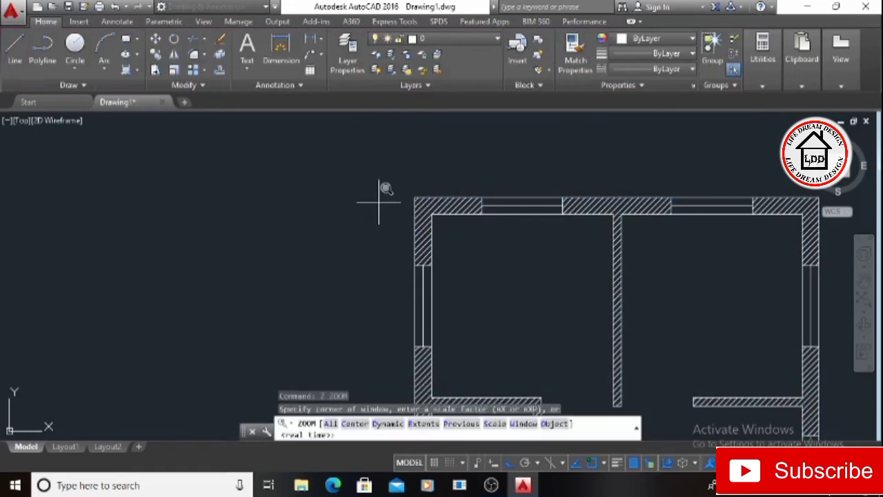
pyautogui.press('Return')
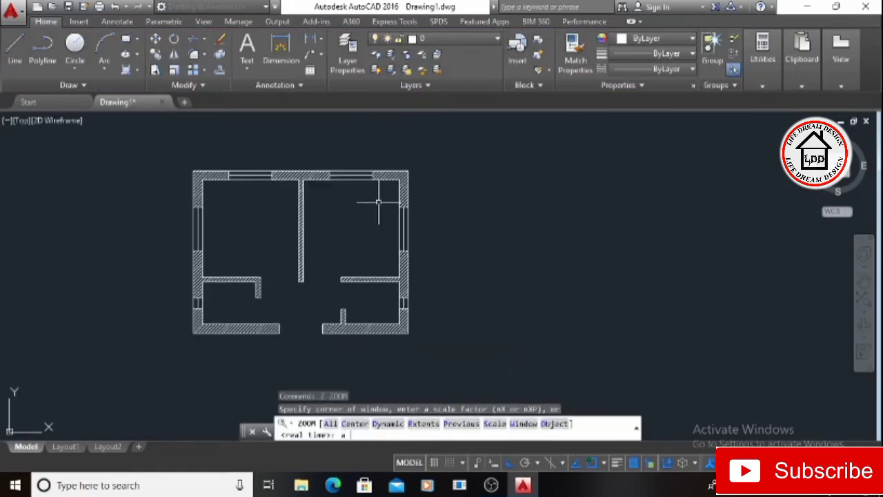
pyautogui.press('Return')
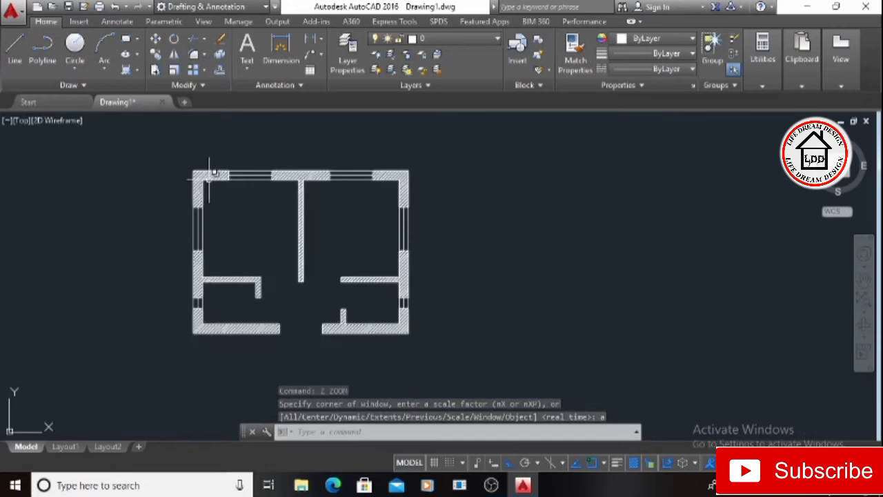
pyautogui.scroll(5, 209, 177)
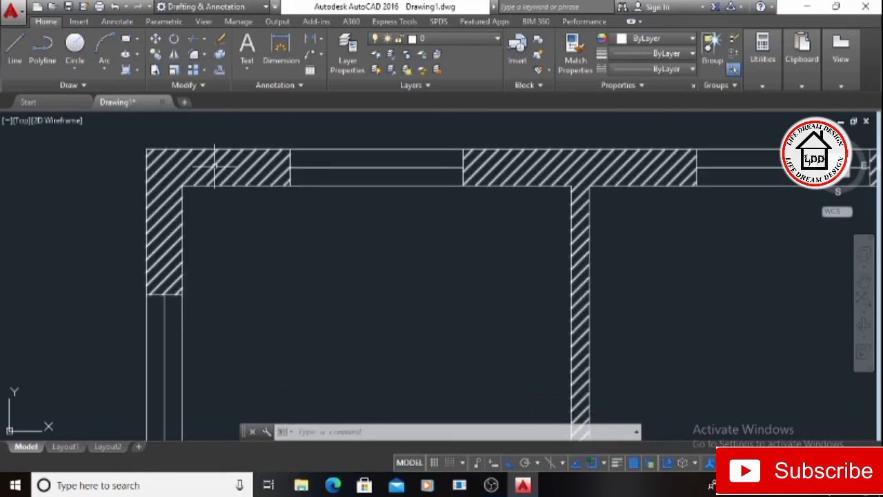
pyautogui.click(215, 166)
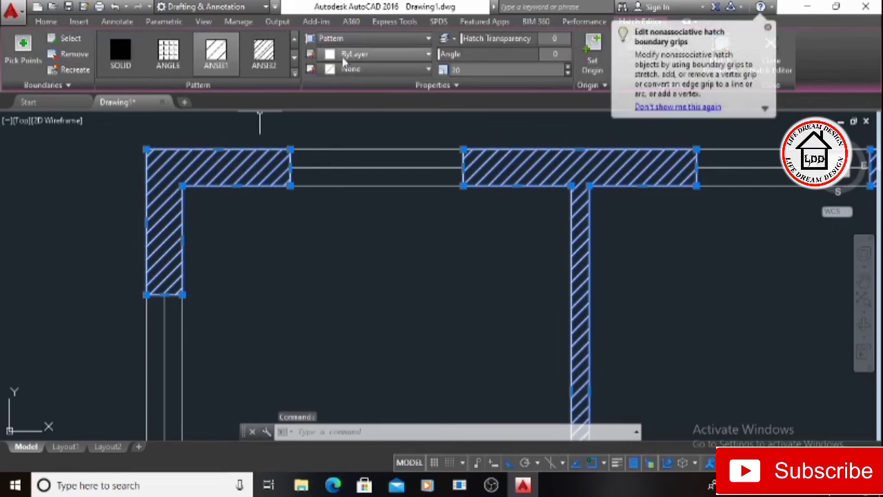
pyautogui.click(349, 54)
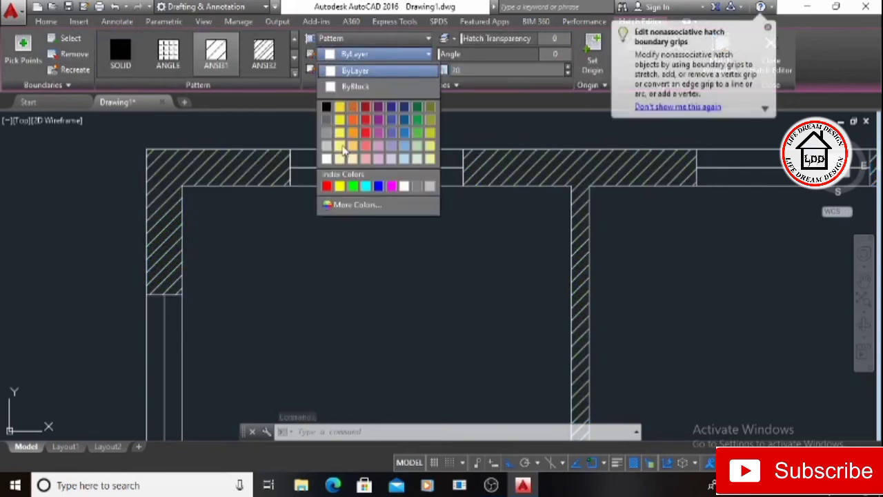
pyautogui.click(352, 186)
pyautogui.press('Escape')
pyautogui.press('Escape')
pyautogui.press('Escape')
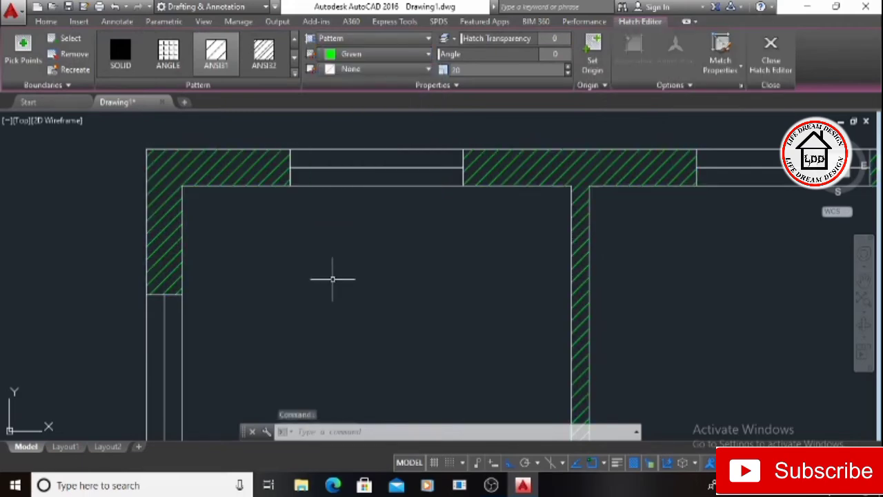
# Step: Create a multiline text reading B/R in the empty area left of the floor plan
pyautogui.scroll(-6, 333, 279)
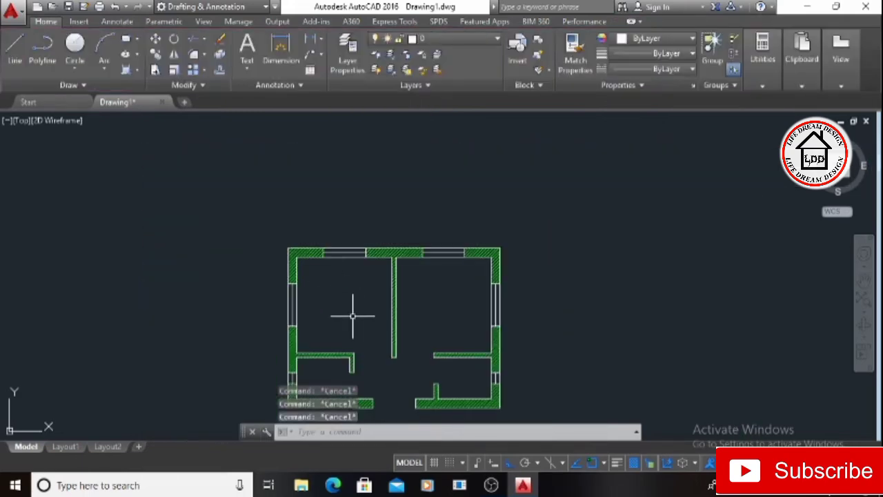
pyautogui.moveTo(350, 315); pyautogui.dragTo(334, 256, button='middle')
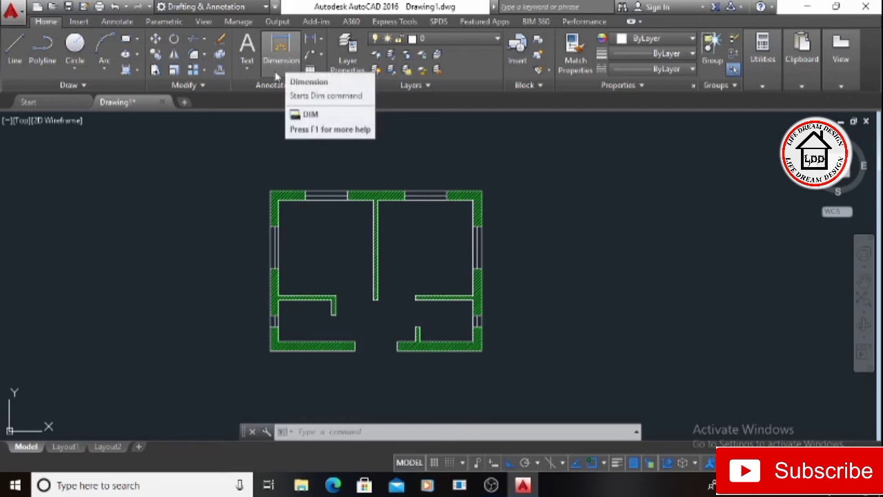
pyautogui.click(247, 47)
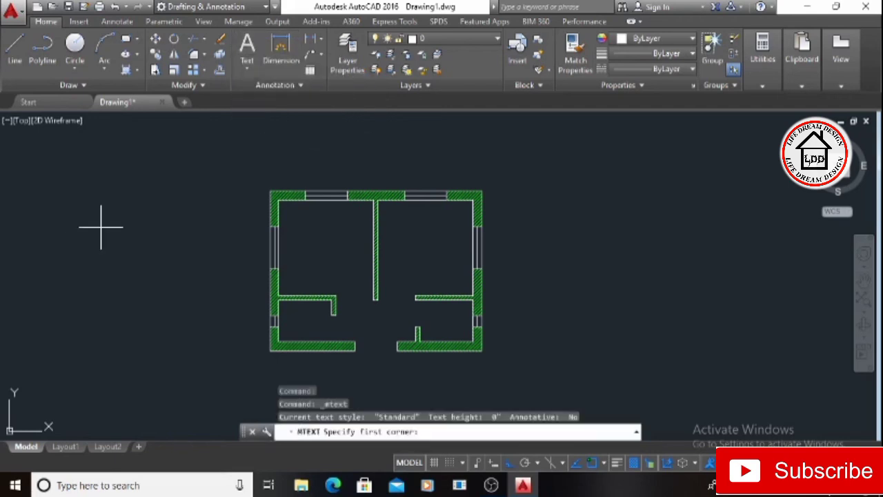
pyautogui.click(80, 209)
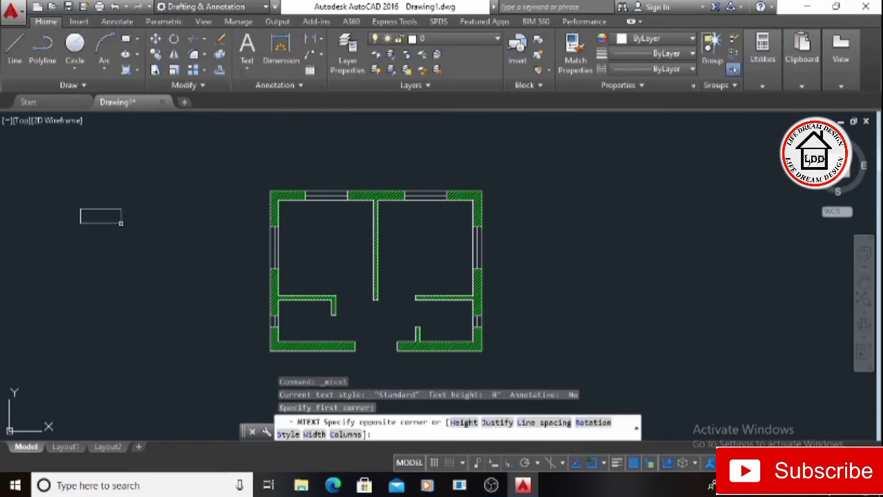
pyautogui.click(204, 250)
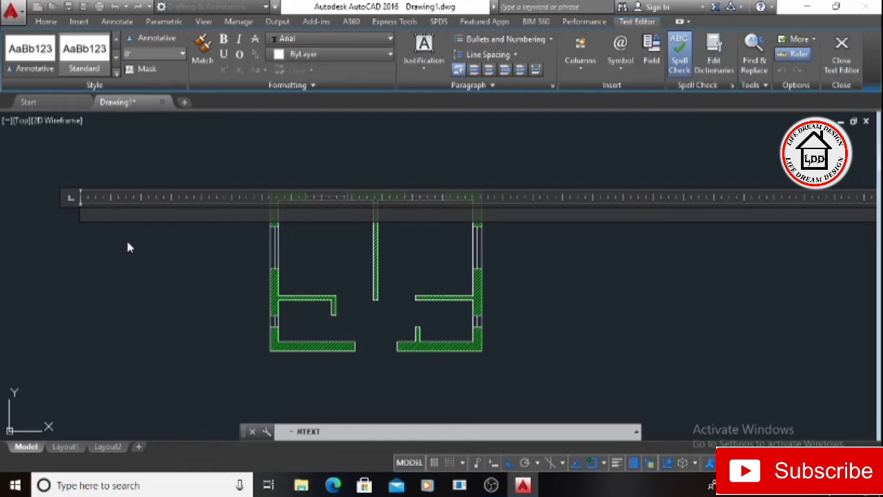
pyautogui.write('B/R')
# Step: Set the height of the B/R text to 10 and finish editing it
pyautogui.moveTo(107, 213); pyautogui.dragTo(78, 213)
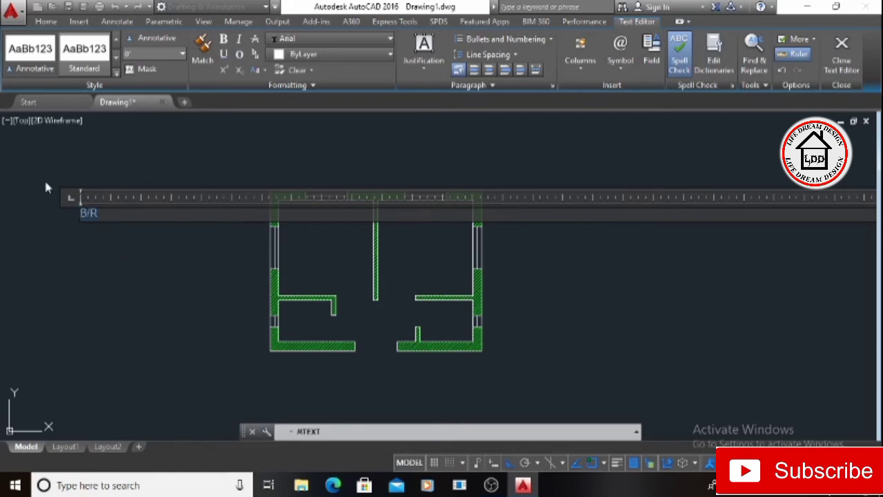
pyautogui.click(142, 54)
pyautogui.write("10'")
pyautogui.press('Return')
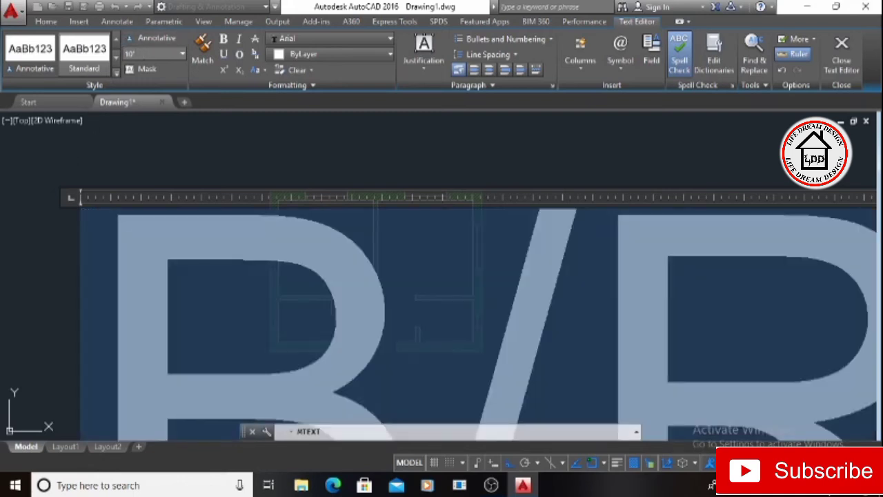
pyautogui.click(68, 149)
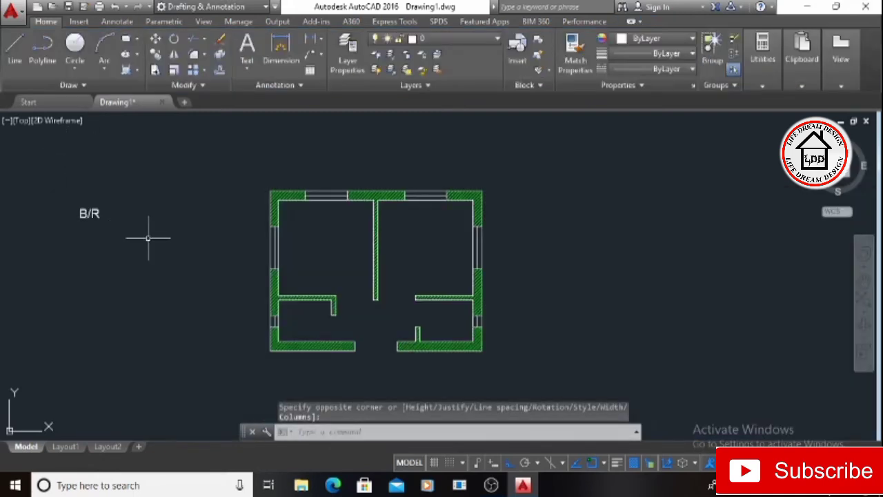
# Step: Zoom to show the whole drawing, including the floor plan and the B/R label
pyautogui.write('z')
pyautogui.press('Return')
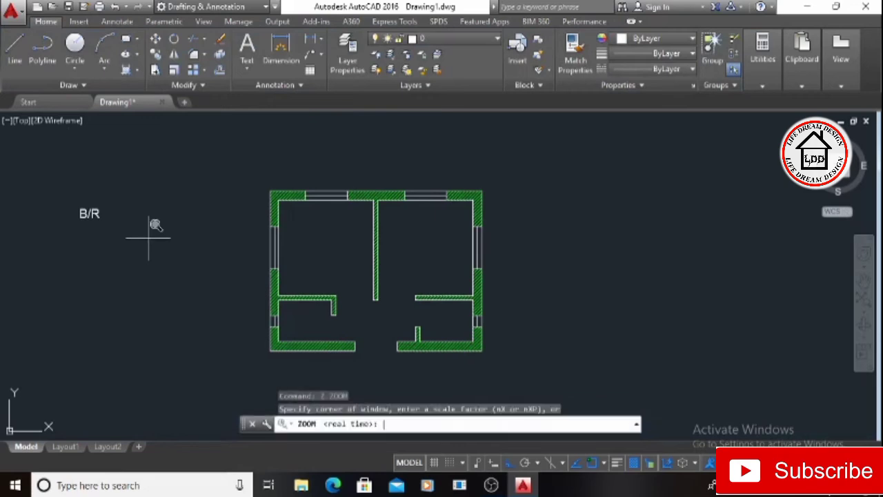
pyautogui.press('Escape')
pyautogui.press('Escape')
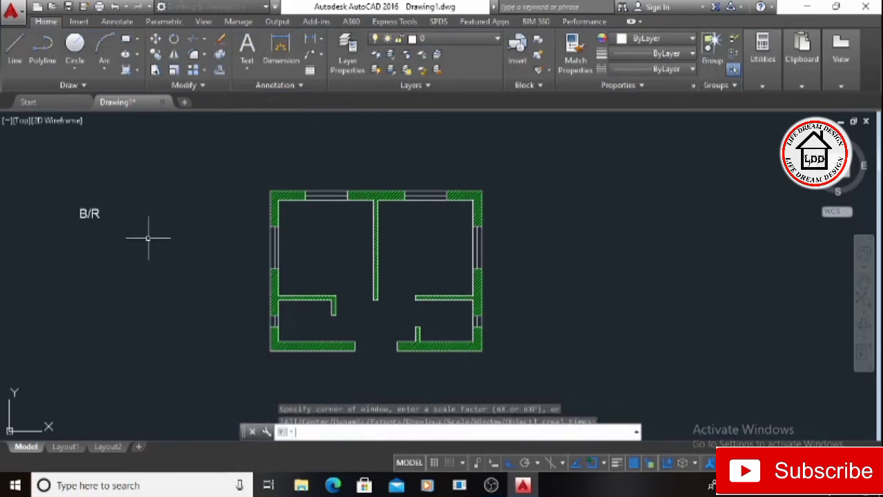
pyautogui.write('z')
pyautogui.press('Return')
pyautogui.write('A')
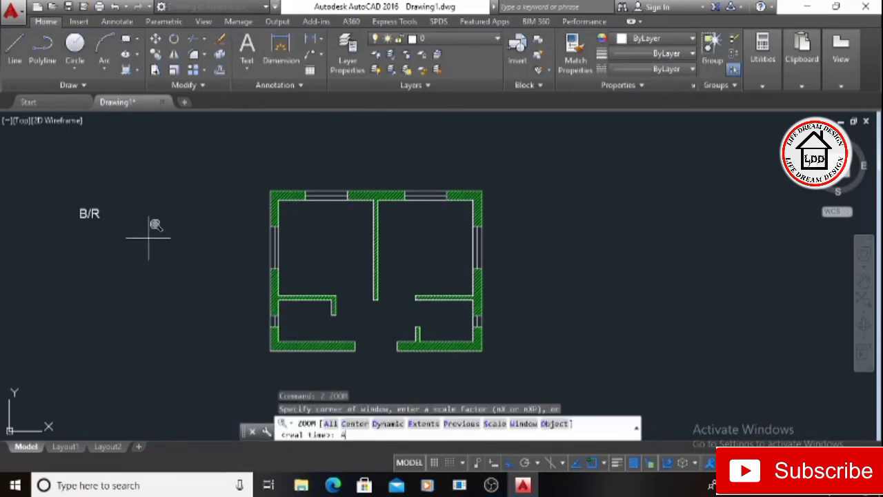
pyautogui.press('Return')
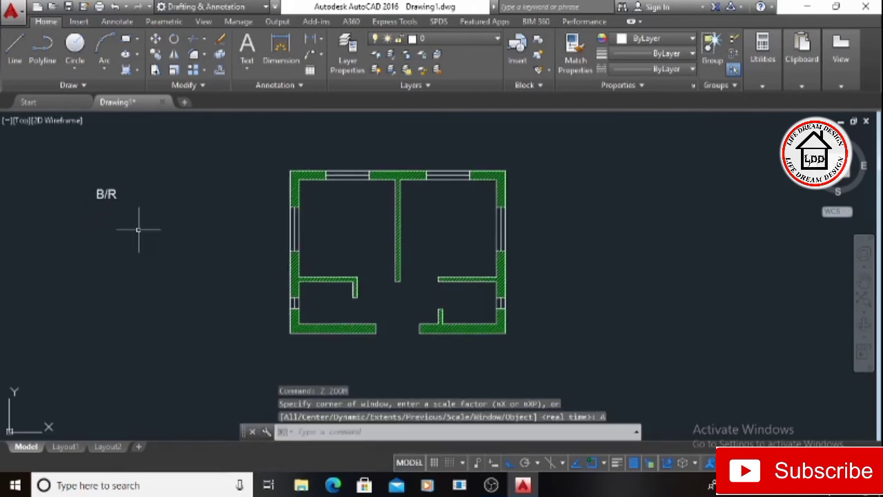